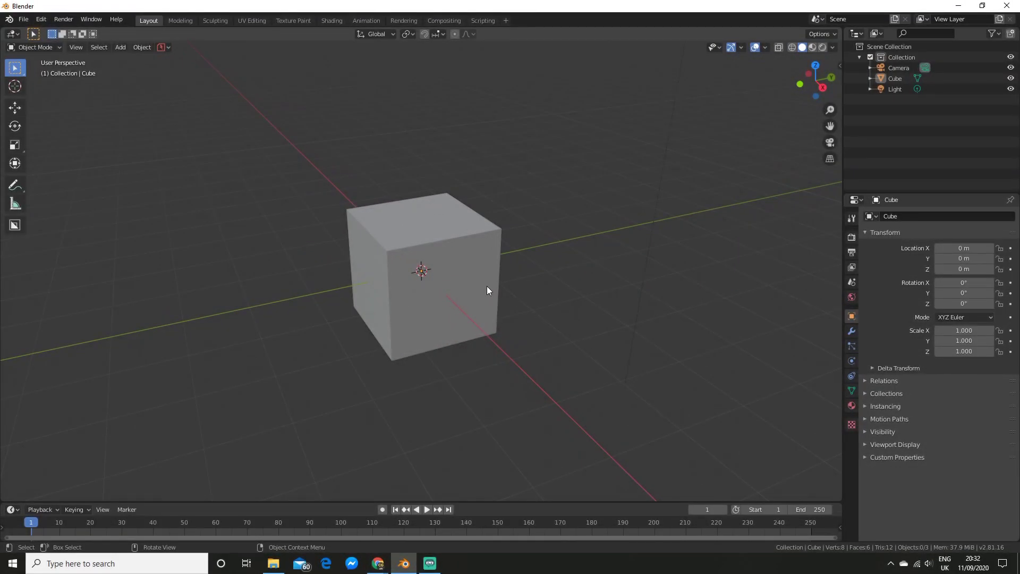
Delete the default Cube and add an Ico Sphere mesh at the origin
click(487, 287)
key(Delete)
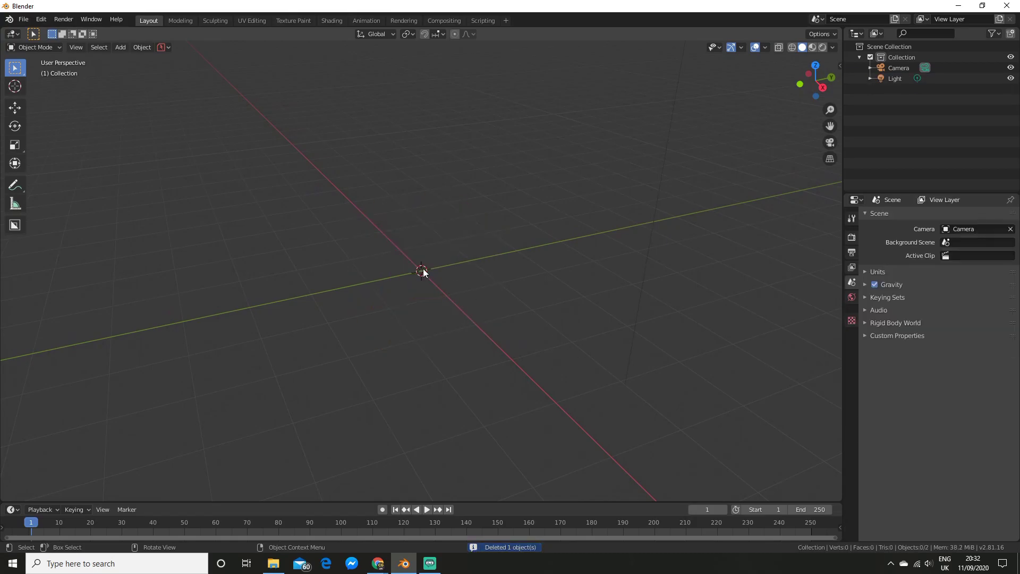
key(shift+a)
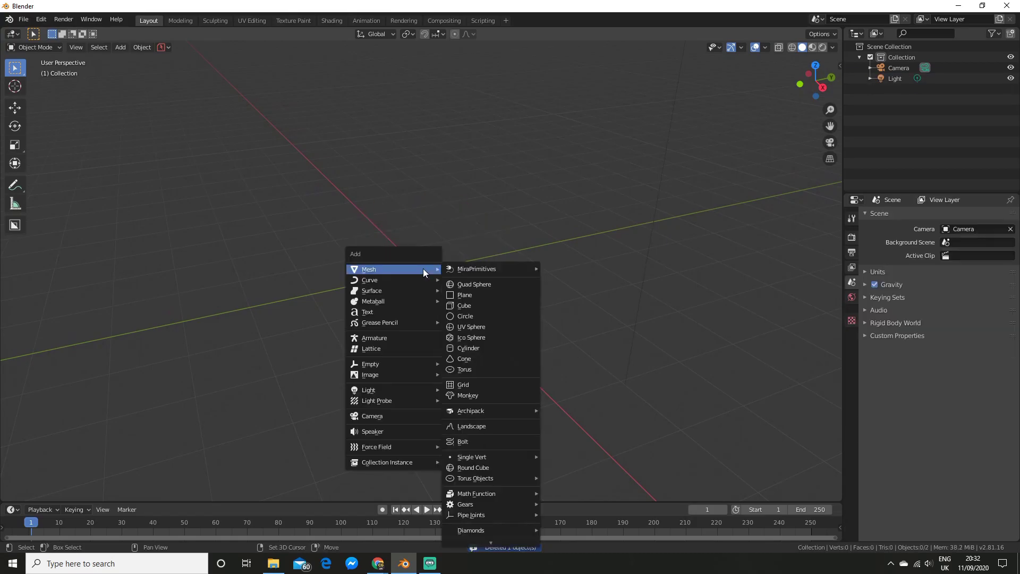
click(503, 336)
scroll(578, 311, down, 3)
mouse_move(579, 311)
middle_down()
mouse_move(565, 302)
mouse_move(578, 304)
middle_up()
scroll(578, 304, up, 6)
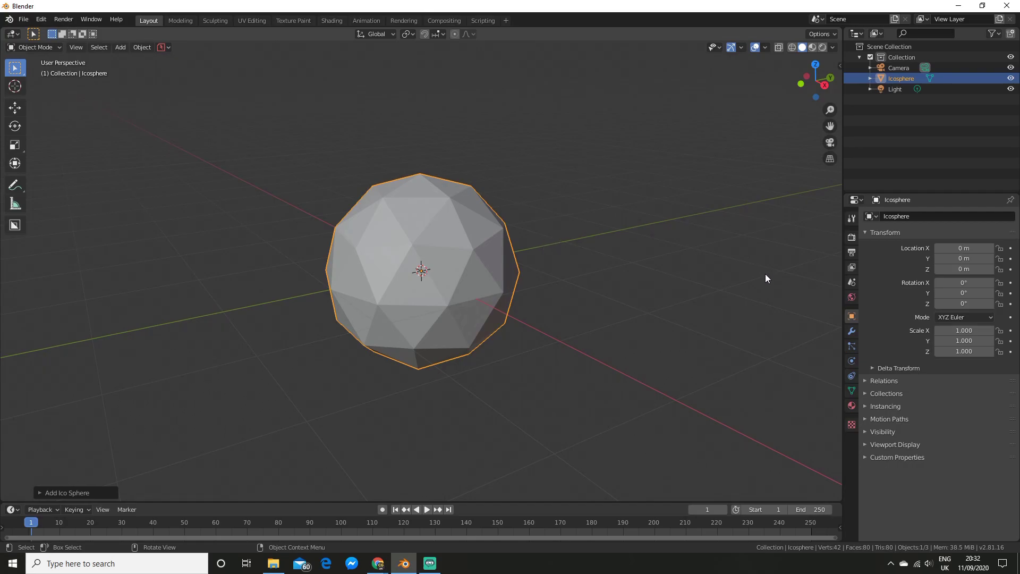
Expand the Freestyle panel in Render Properties, showing Absolute line thickness 1.000 px
click(852, 238)
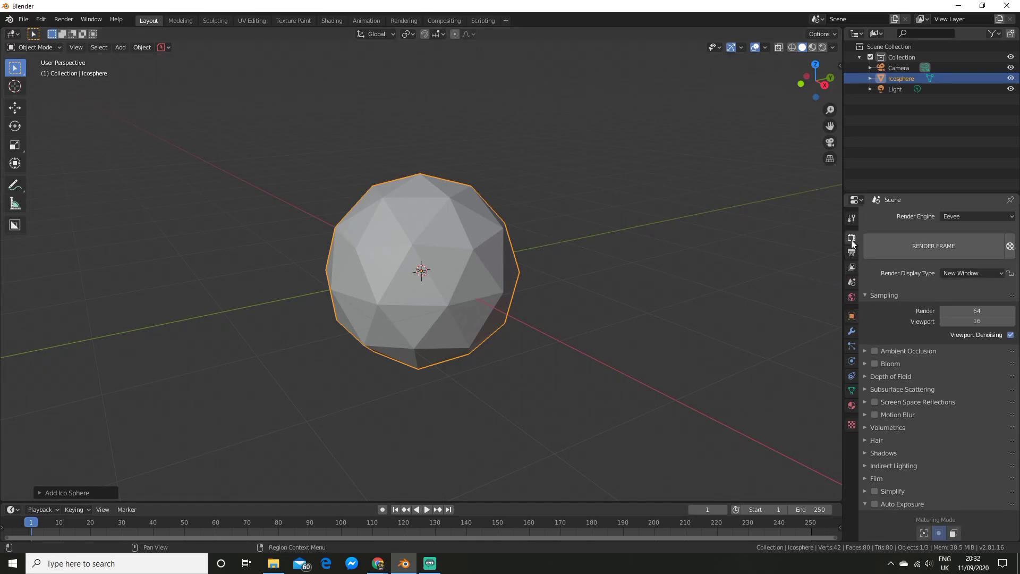
scroll(919, 327, down, 3)
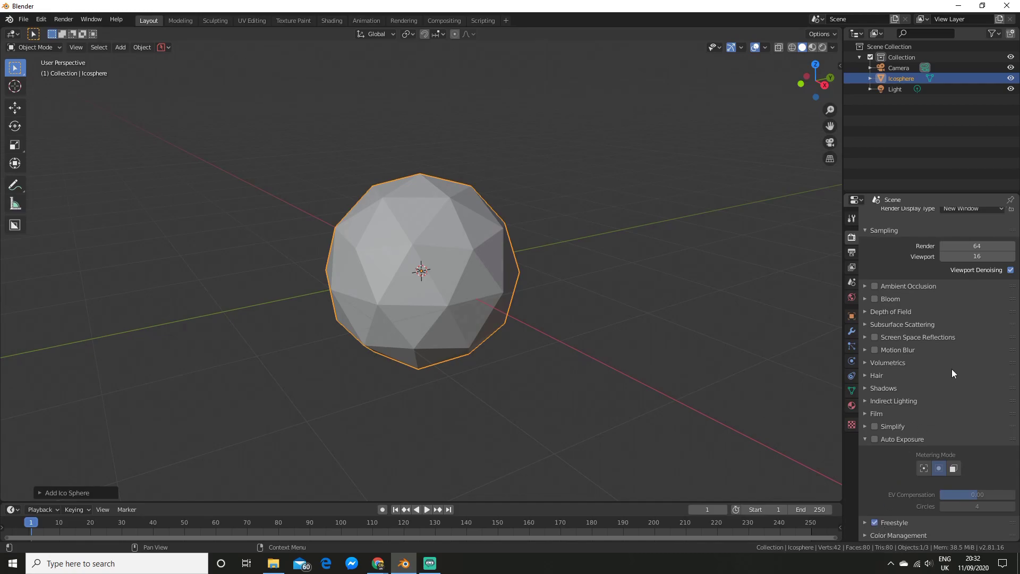
click(866, 522)
scroll(923, 407, down, 2)
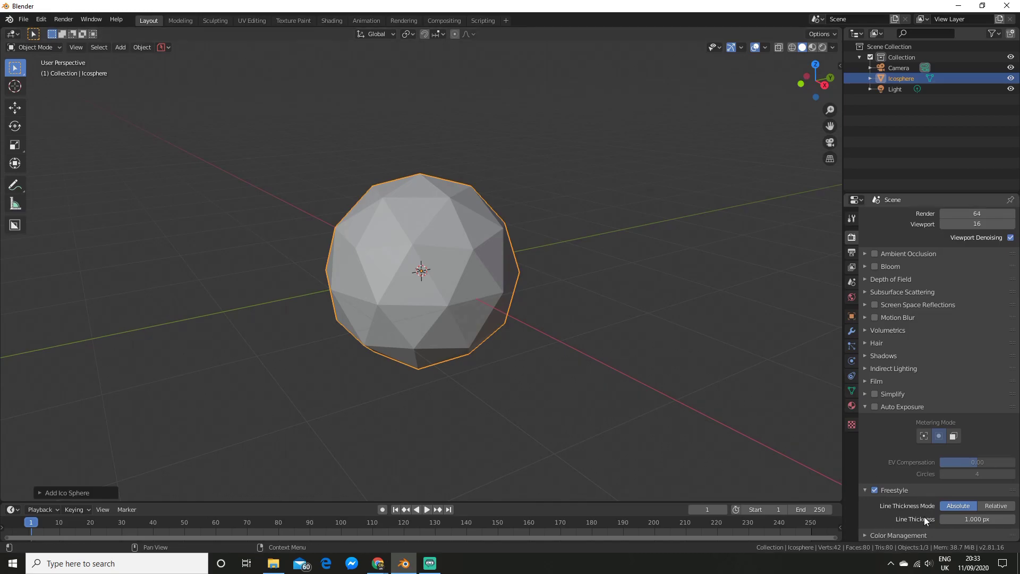
scroll(929, 511, up, 3)
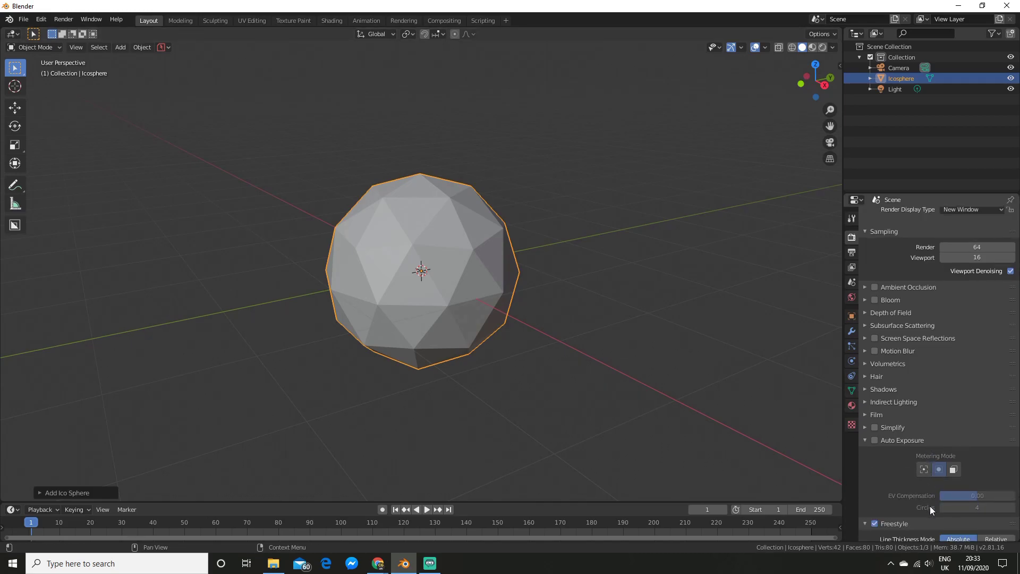
In View Layer Freestyle settings, add LineSet 2 and then remove it again
click(851, 268)
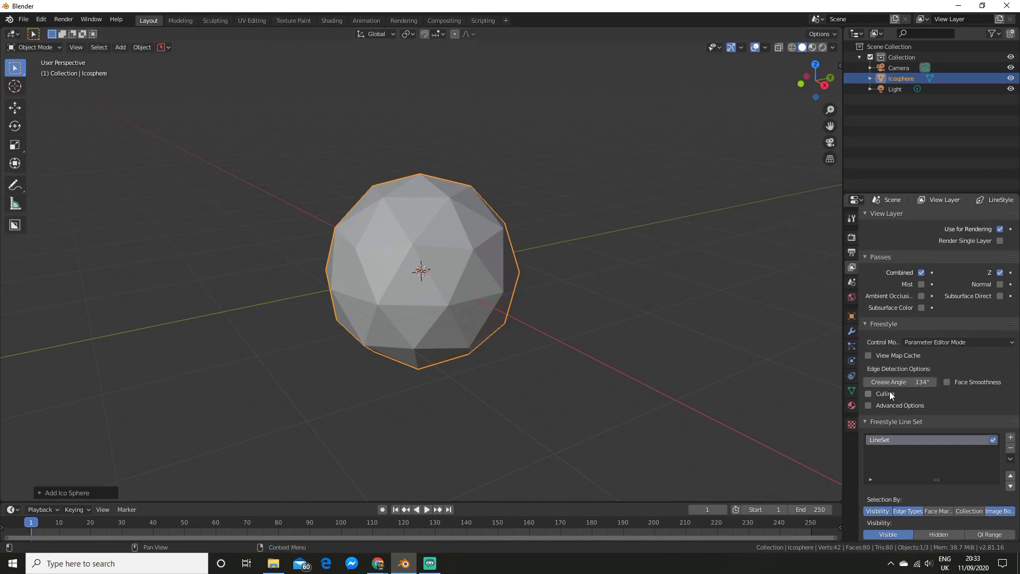
scroll(893, 393, down, 3)
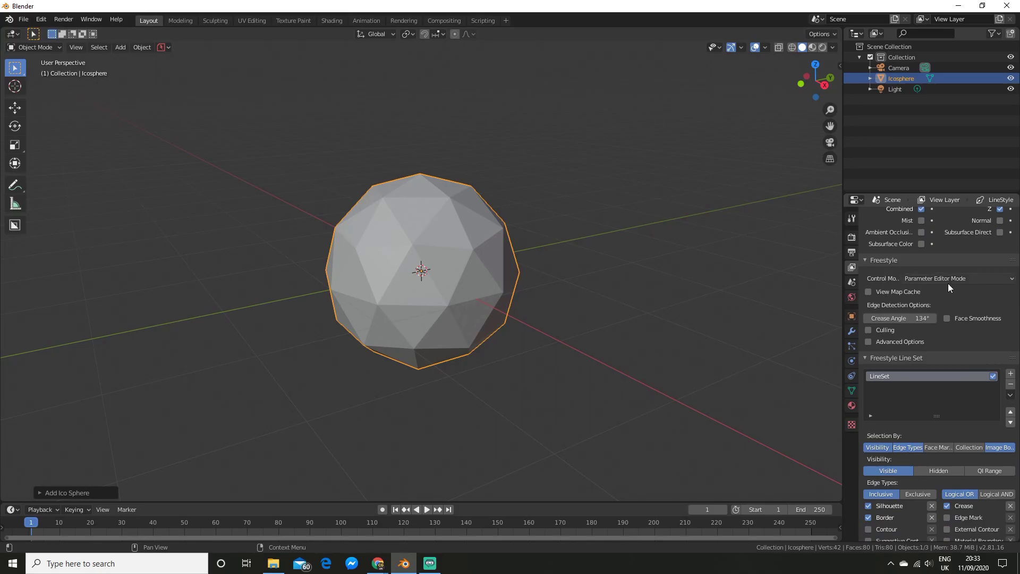
scroll(963, 336, down, 2)
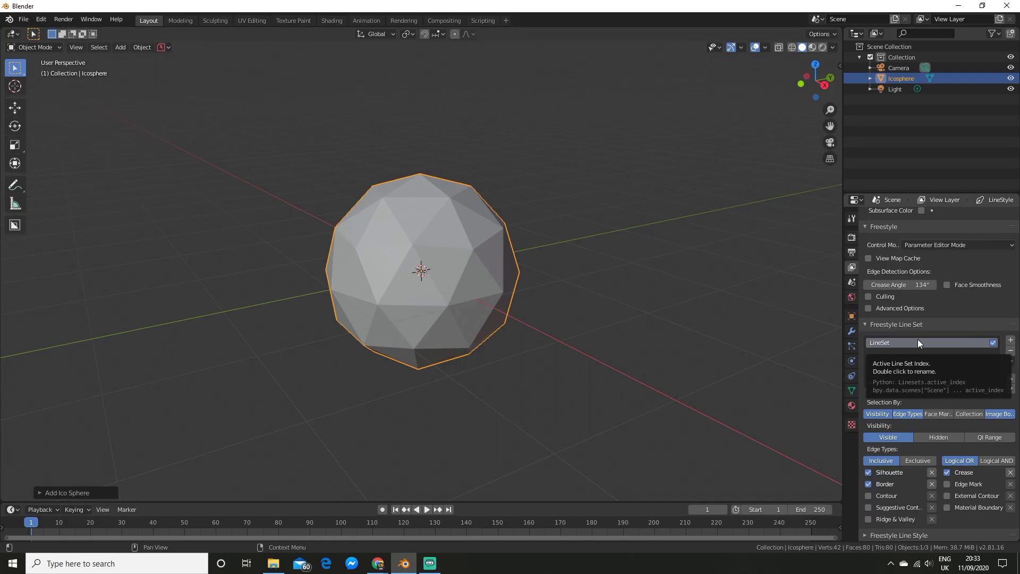
click(1011, 341)
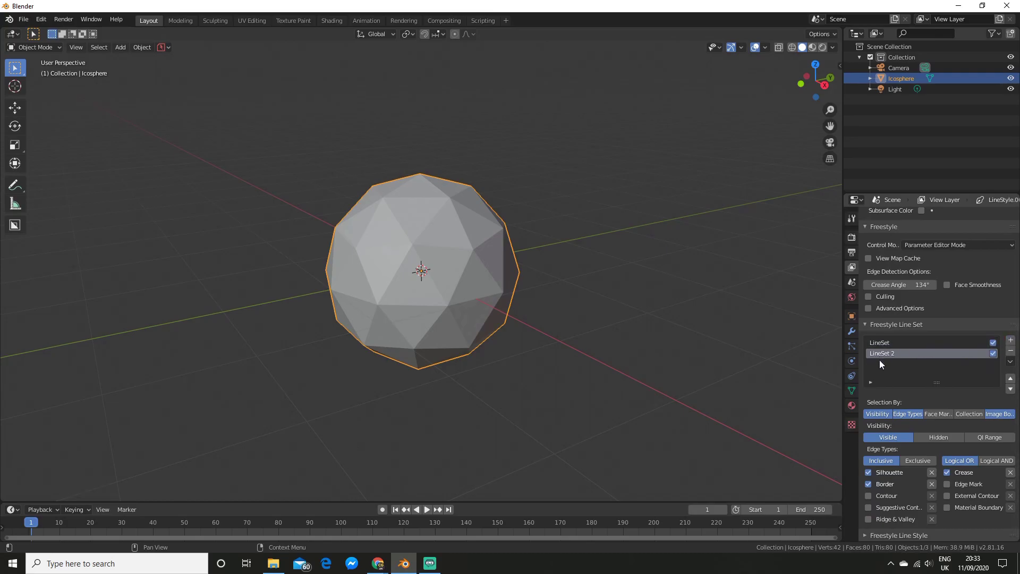
click(991, 354)
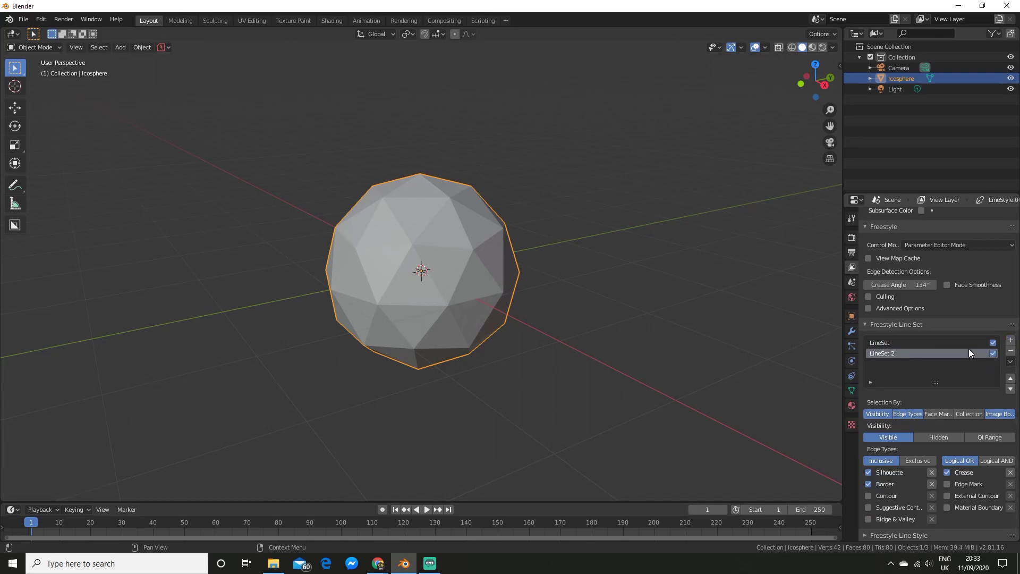
click(1011, 350)
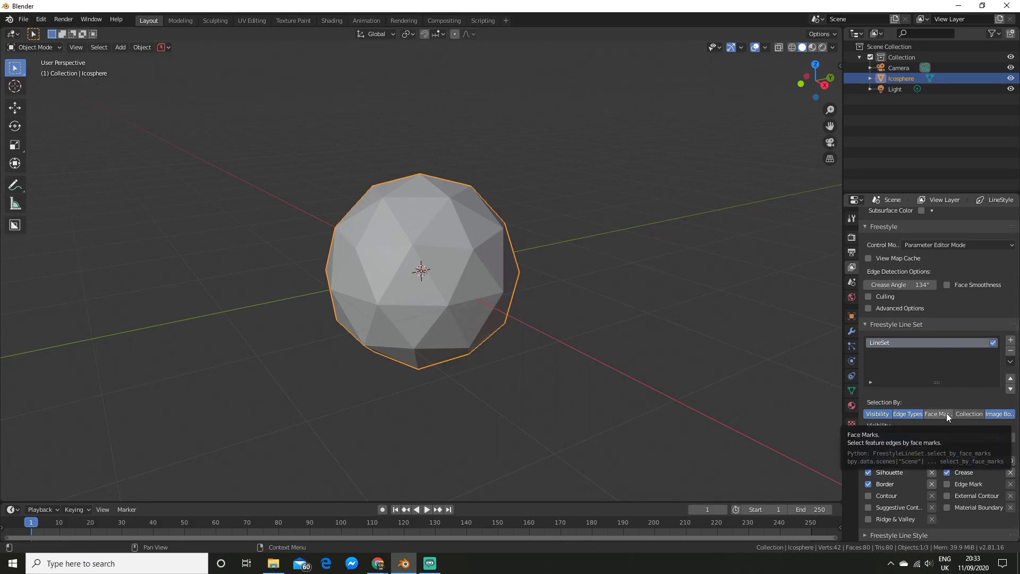
Turn off Silhouette, Border and Crease edge types and turn on Edge Mark
click(869, 473)
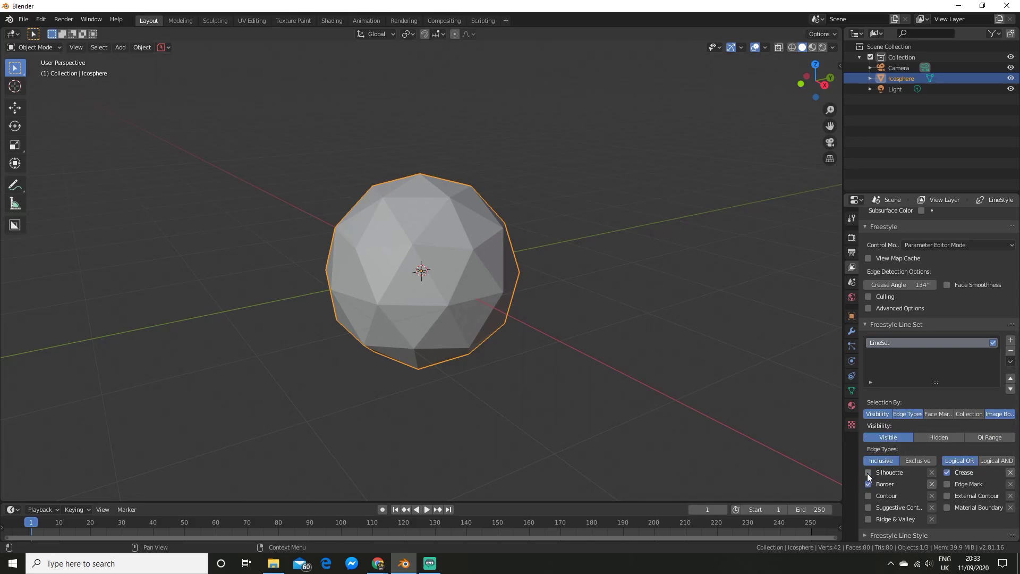
click(947, 473)
click(947, 484)
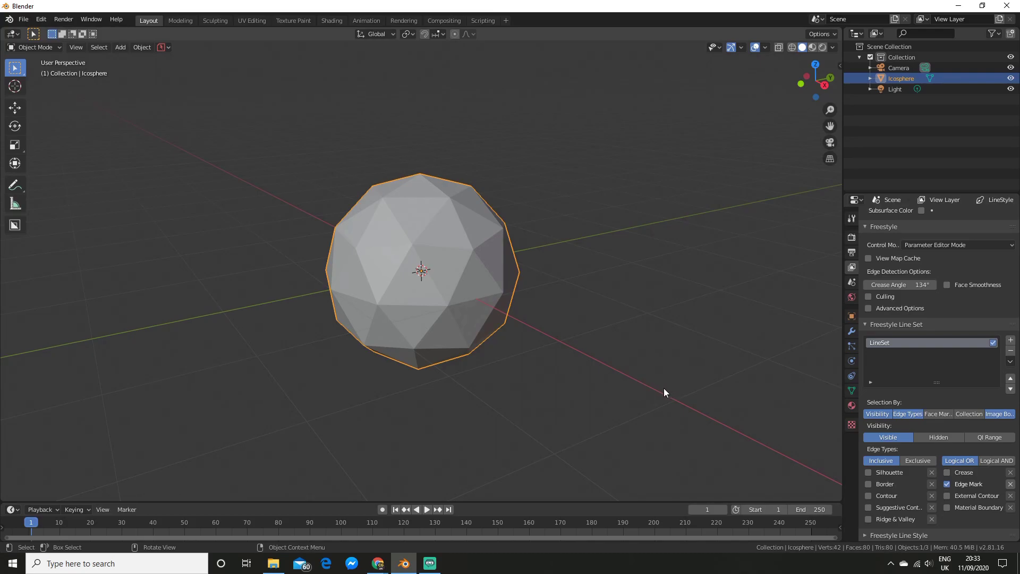
mouse_move(665, 388)
middle_down()
mouse_move(562, 388)
mouse_move(631, 397)
mouse_move(682, 378)
mouse_move(670, 377)
middle_up()
scroll(664, 392, down, 2)
scroll(670, 380, up, 1)
middle_drag(559, 369, 588, 375)
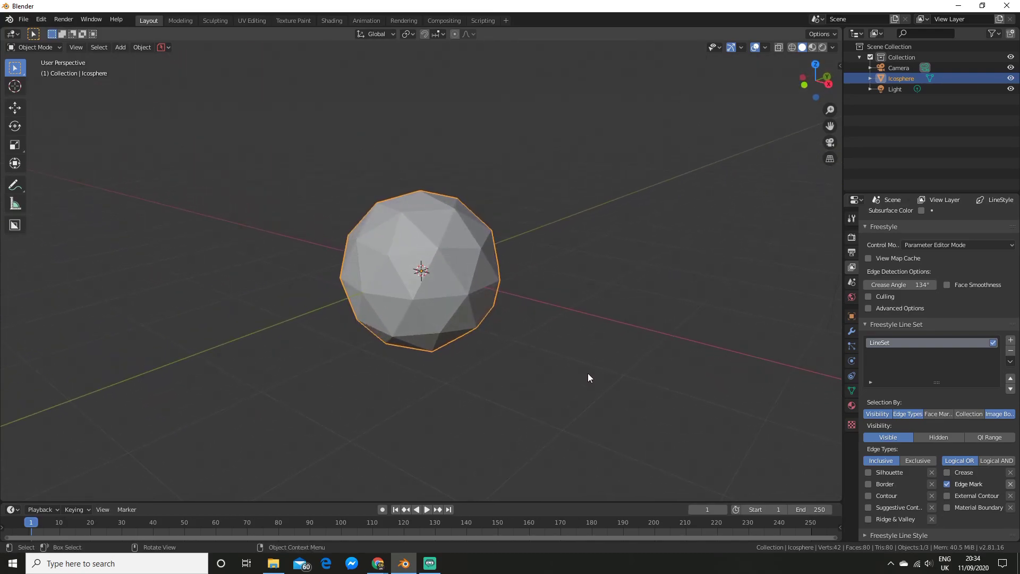
scroll(470, 324, up, 1)
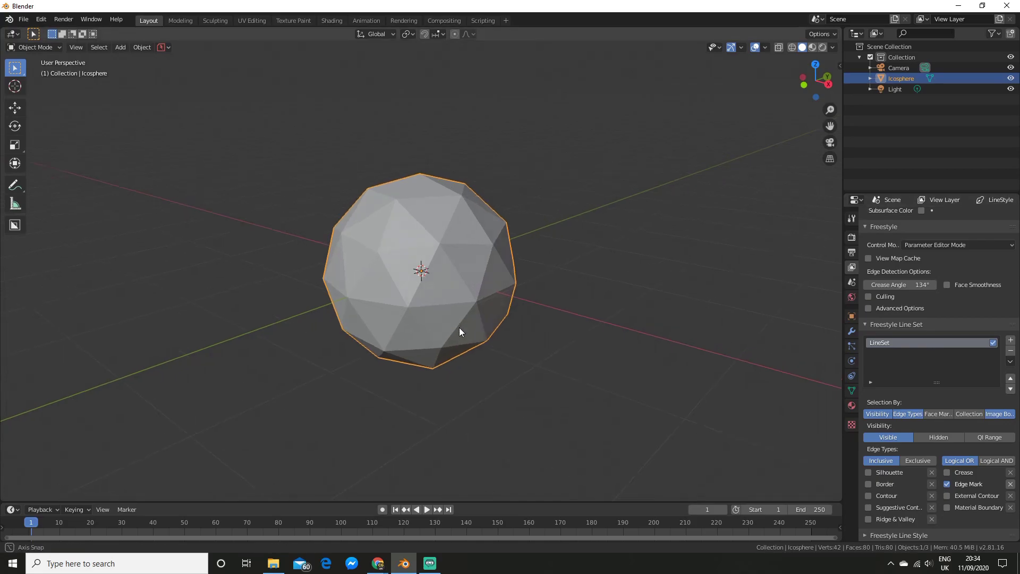
middle_drag(459, 327, 433, 362)
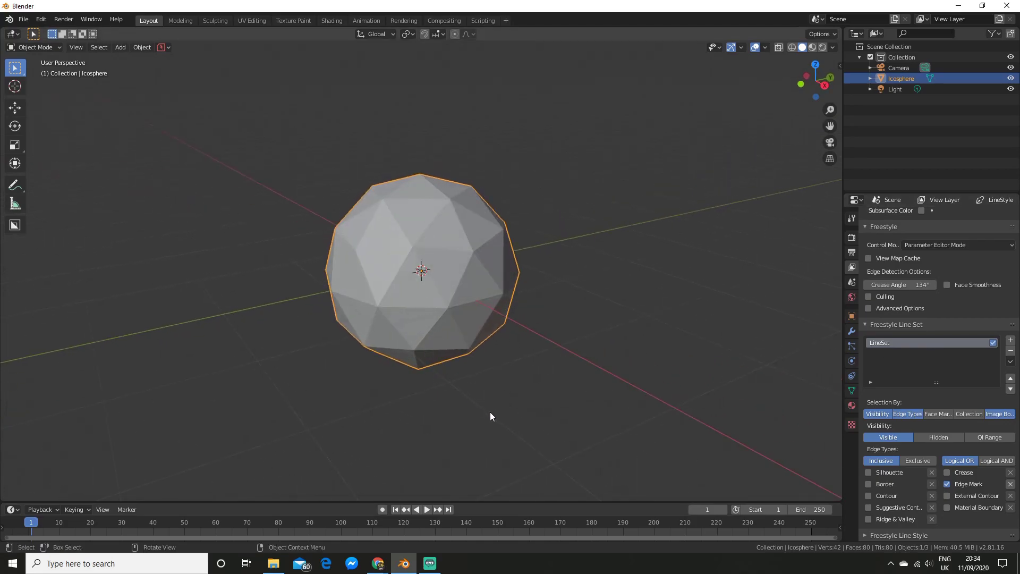
Enter Edit Mode on the icosphere and select all its vertices
key(Tab)
middle_drag(531, 360, 559, 360)
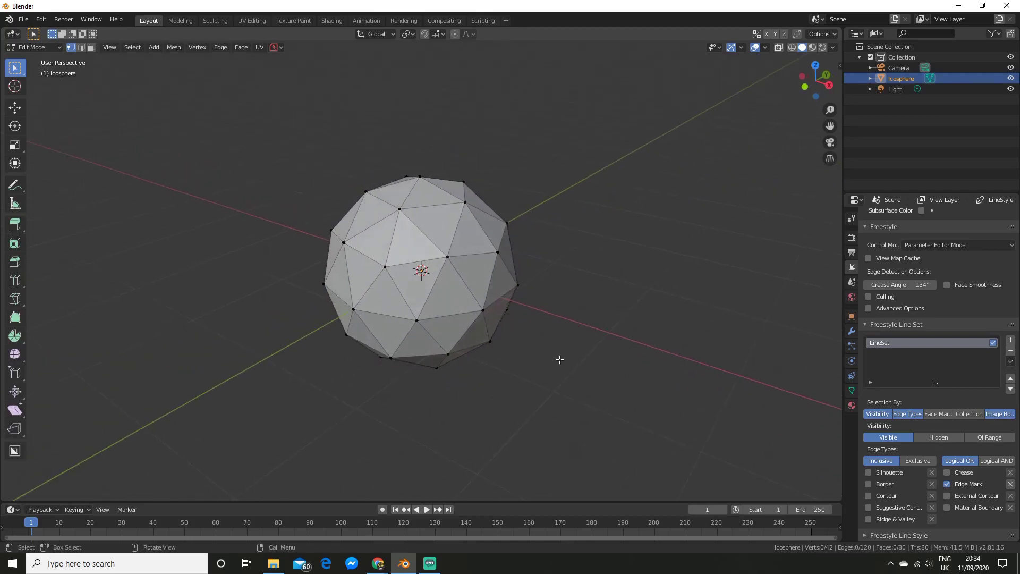
key(a)
scroll(515, 312, down, 2)
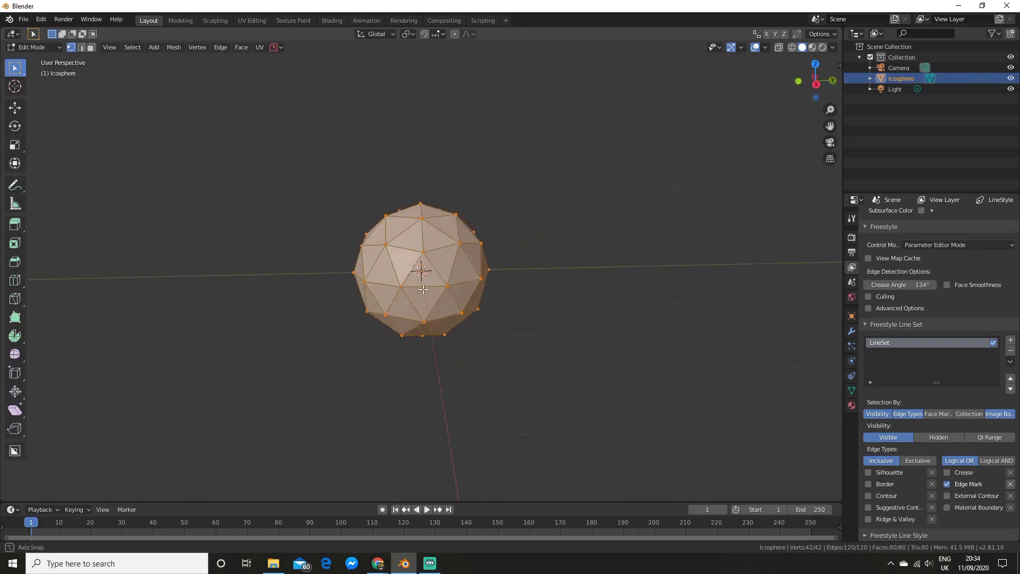
middle_drag(515, 312, 491, 295)
scroll(490, 295, up, 1)
scroll(490, 295, up, 2)
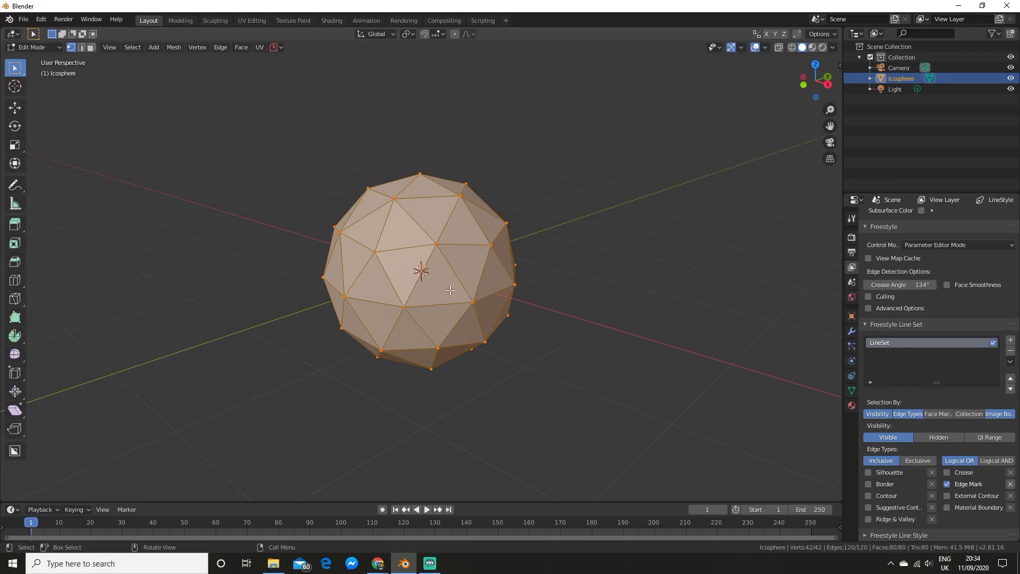
Mark all selected edges as Freestyle edges so the wireframe turns green
key(ctrl+e)
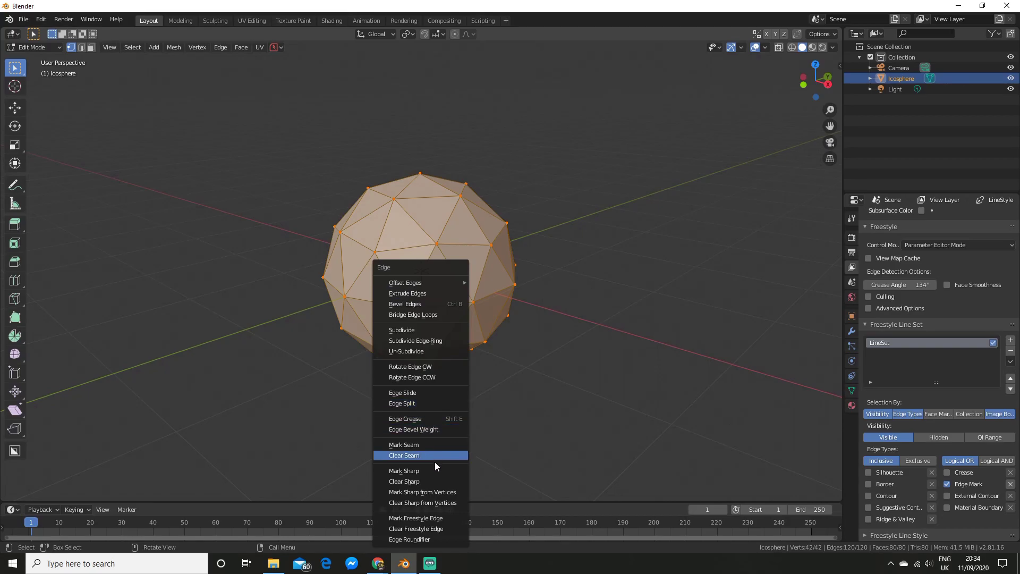
click(428, 519)
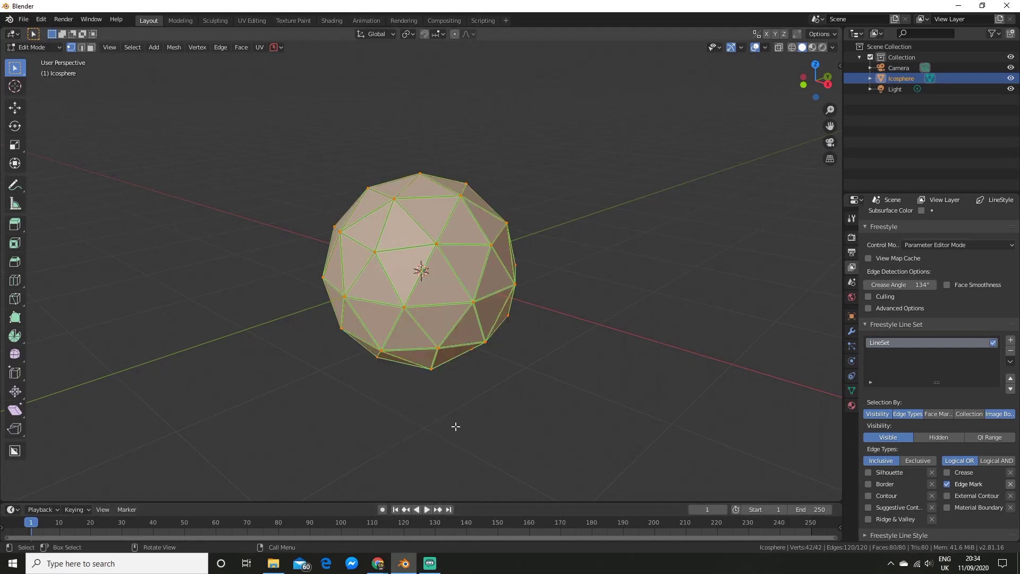
middle_drag(456, 425, 374, 405)
scroll(422, 269, up, 5)
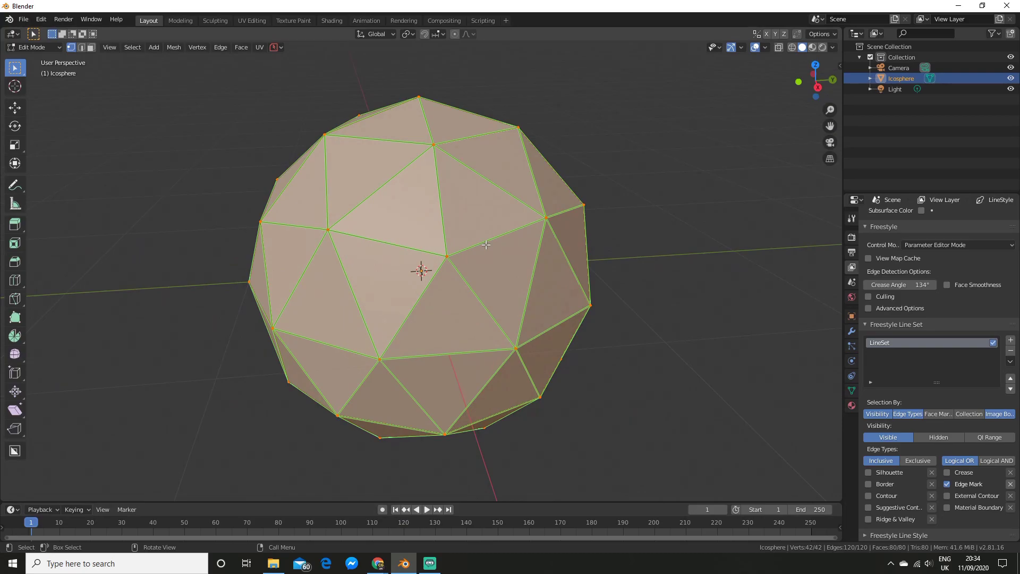
middle_drag(471, 247, 447, 248)
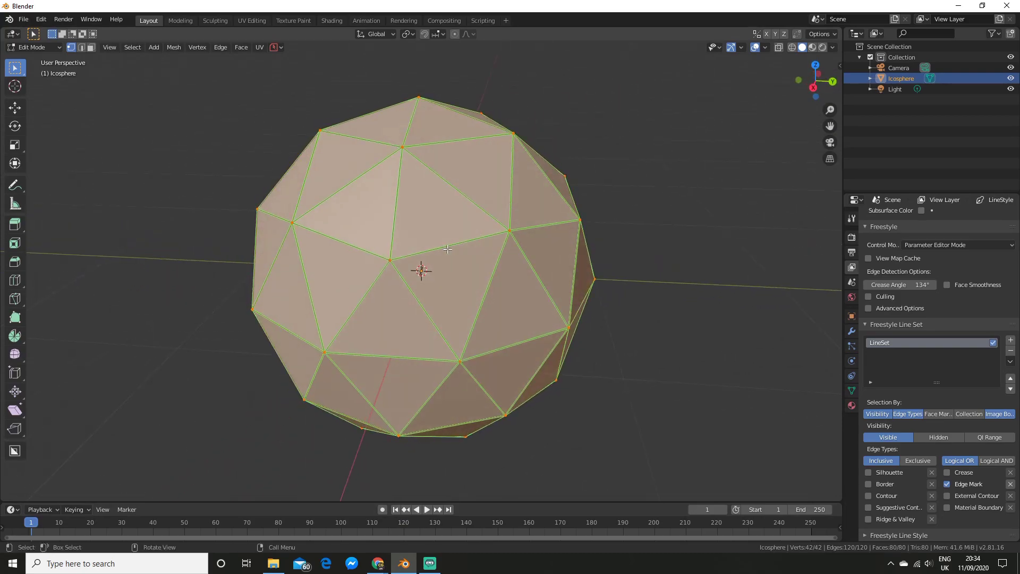
scroll(481, 255, down, 2)
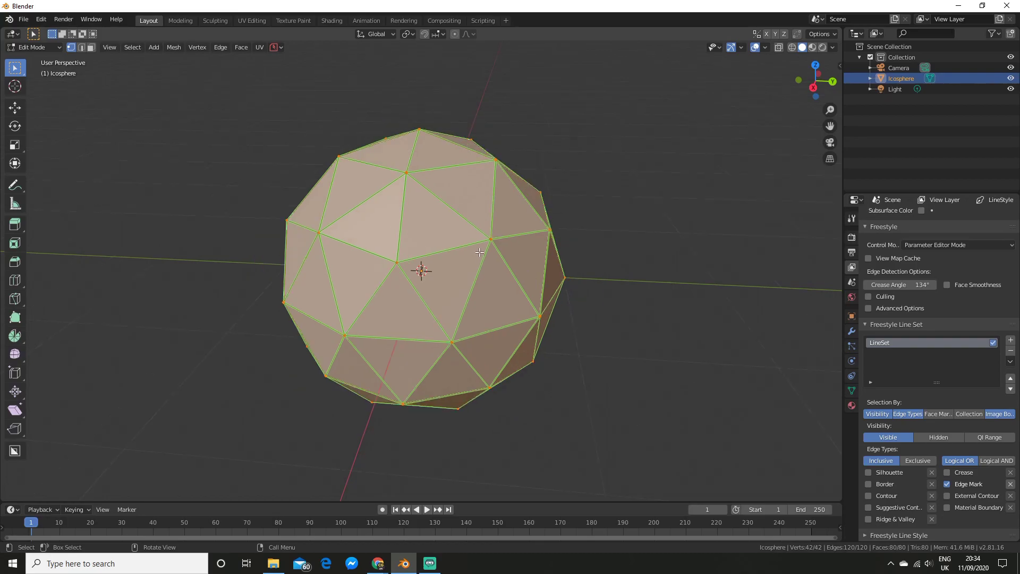
Show the Freestyle Line Style Color settings and return the icosphere to Object Mode
middle_drag(489, 253, 503, 256)
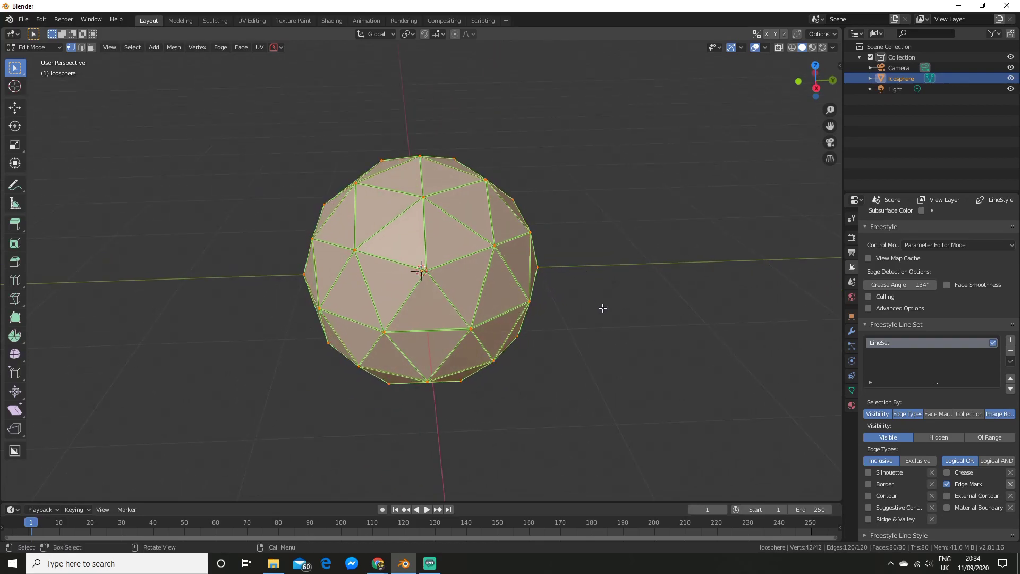
click(866, 534)
scroll(901, 452, down, 10)
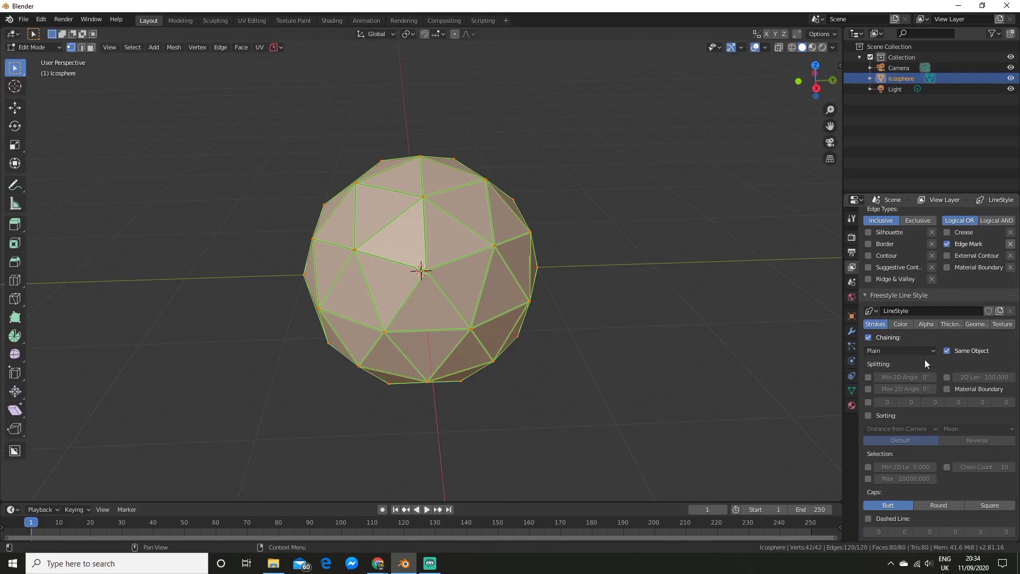
click(902, 324)
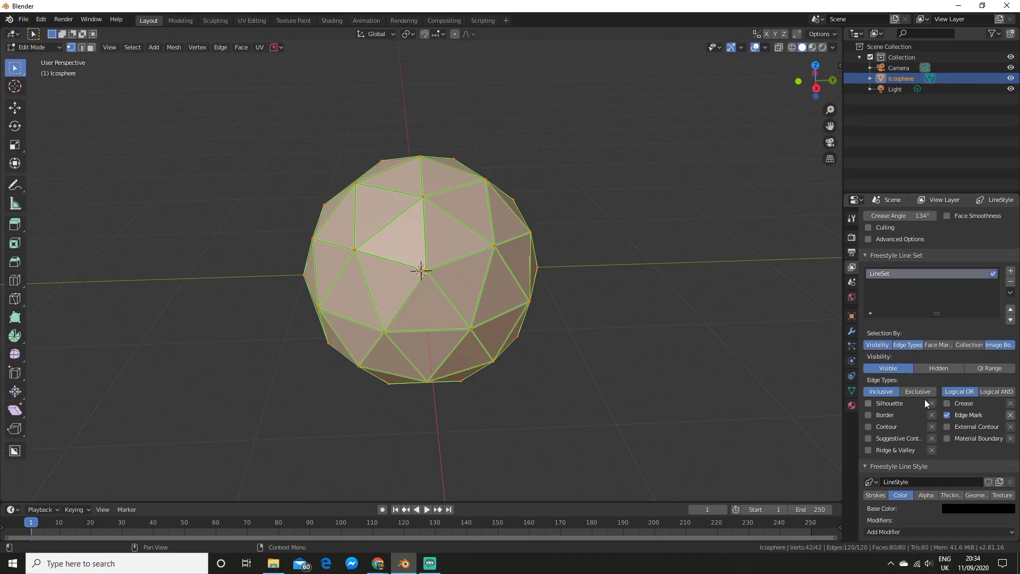
key(Tab)
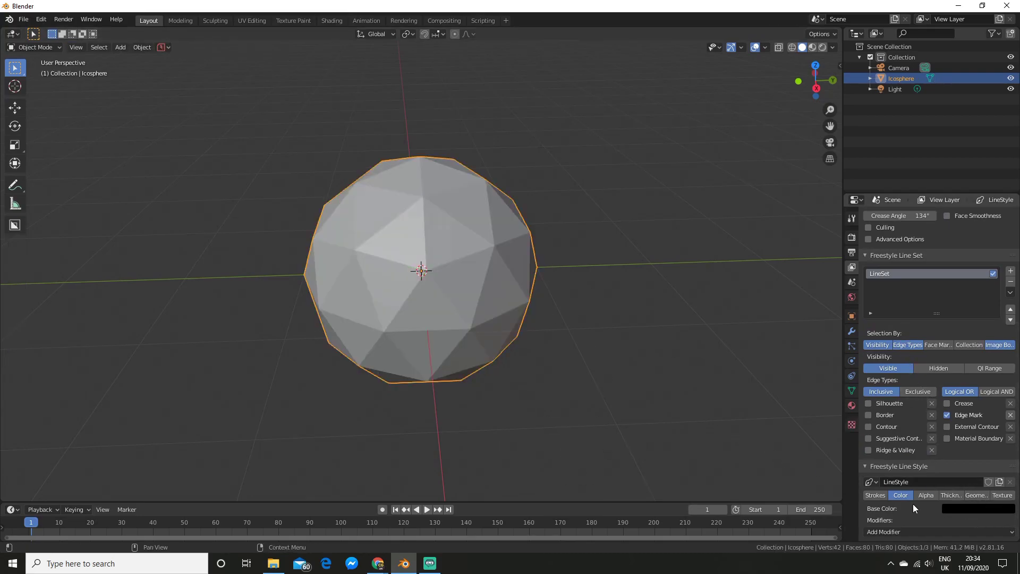
click(971, 509)
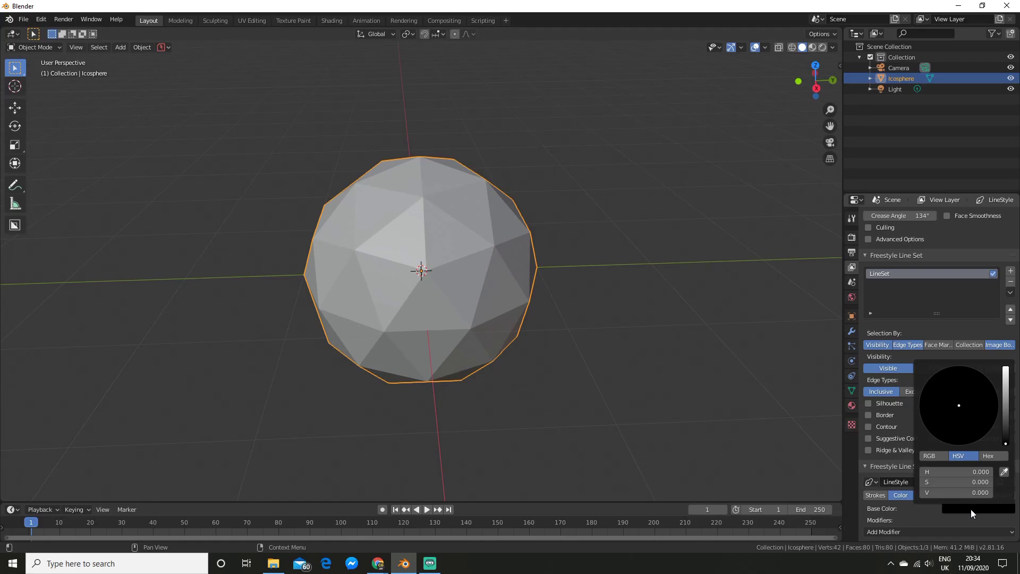
click(971, 510)
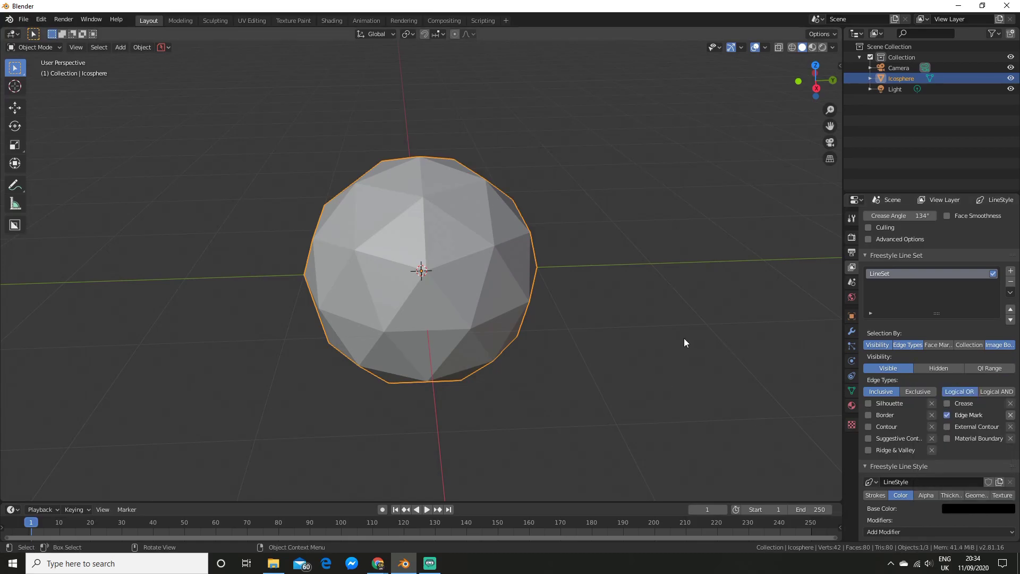
Add a Distance from Object colour modifier to the line style
scroll(684, 342, down, 3)
scroll(690, 341, up, 5)
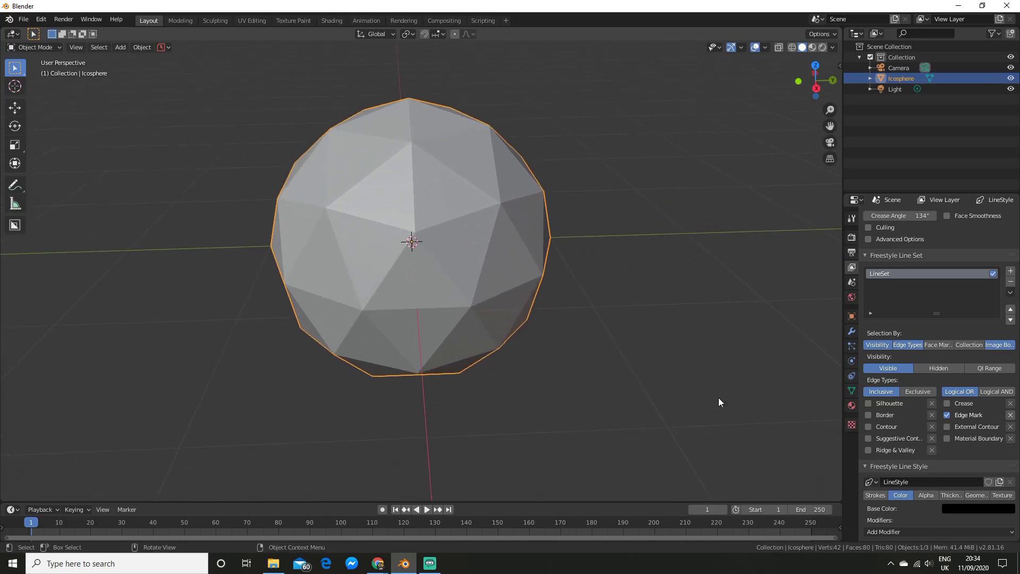
click(909, 532)
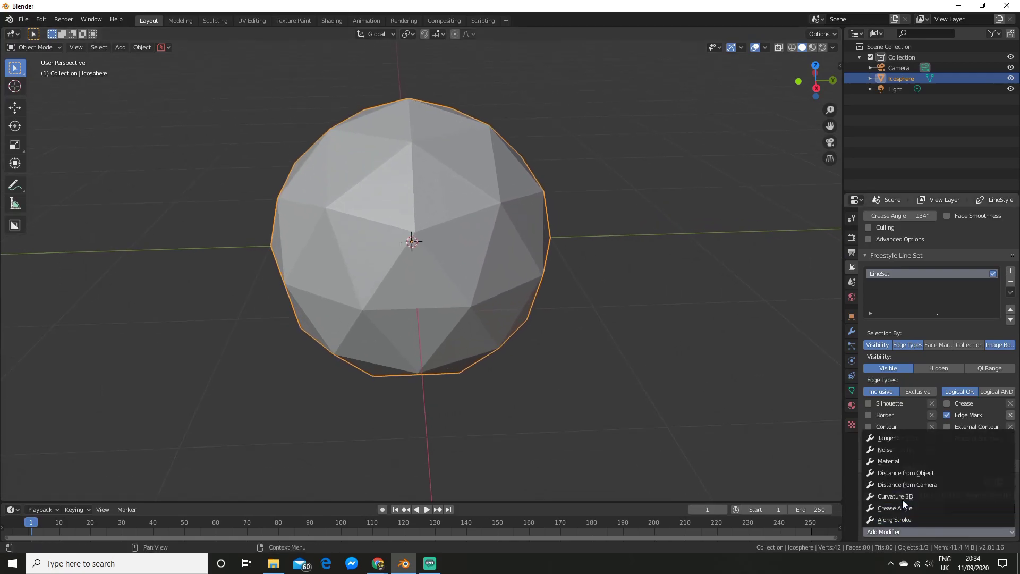
click(904, 473)
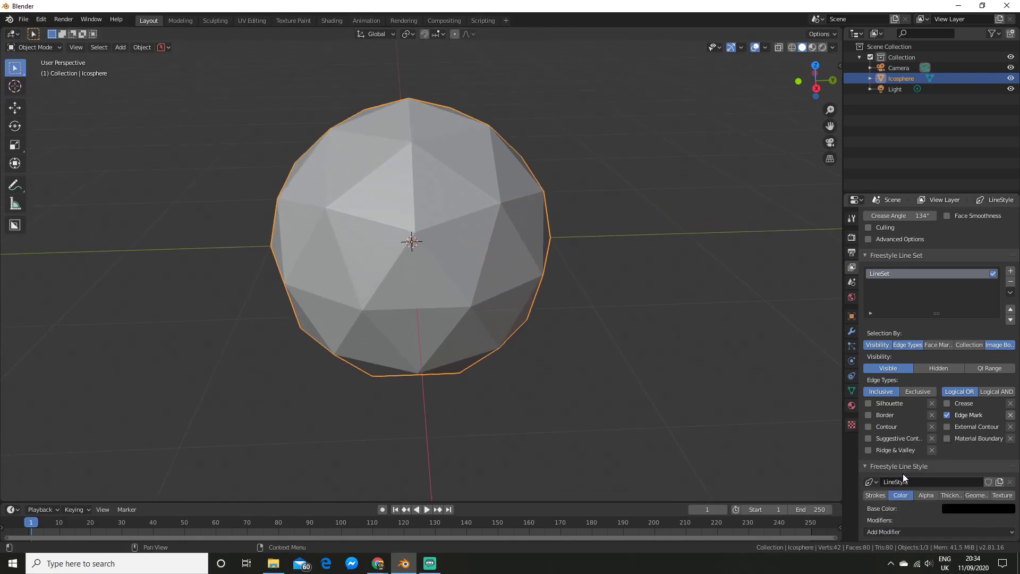
scroll(903, 473, down, 6)
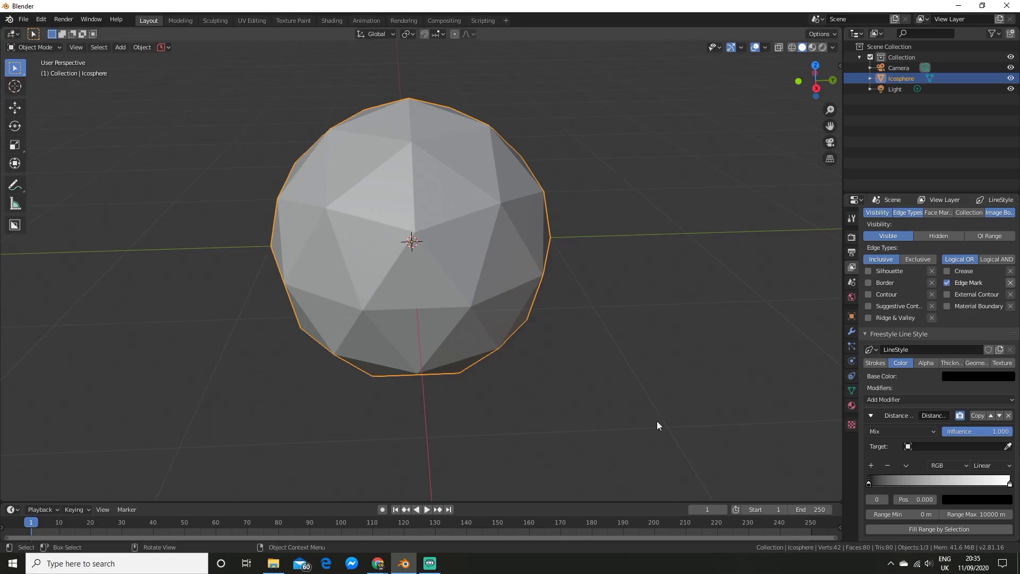
Deselect the icosphere and orbit the view to a new angle
scroll(567, 399, down, 3)
middle_drag(567, 398, 589, 400)
click(544, 347)
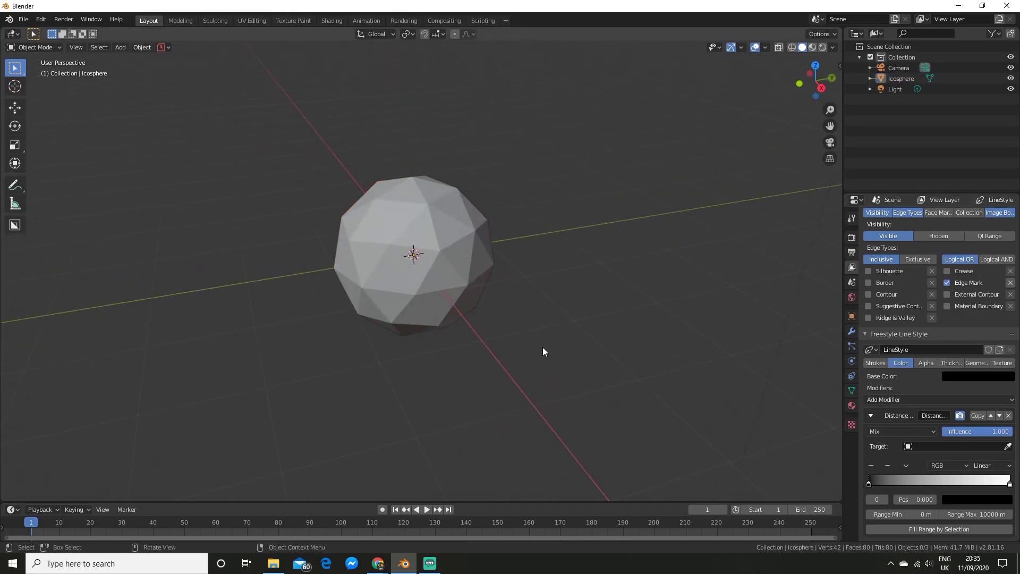
scroll(541, 347, up, 5)
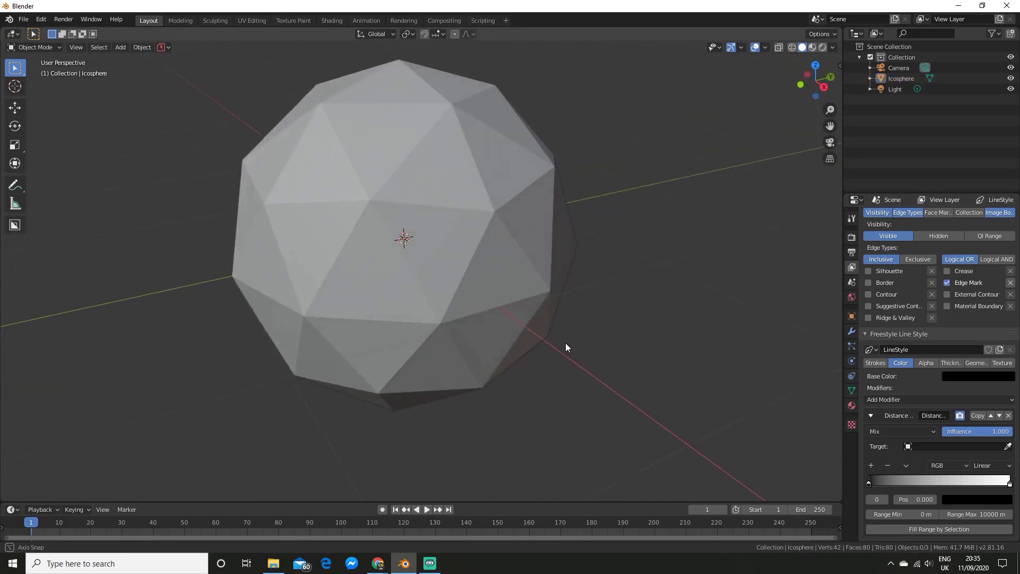
scroll(566, 347, down, 5)
middle_drag(565, 347, 477, 298)
Add a Plain Axes empty and move it along Y to the icosphere's edge
key(shift+a)
mouse_move(449, 266)
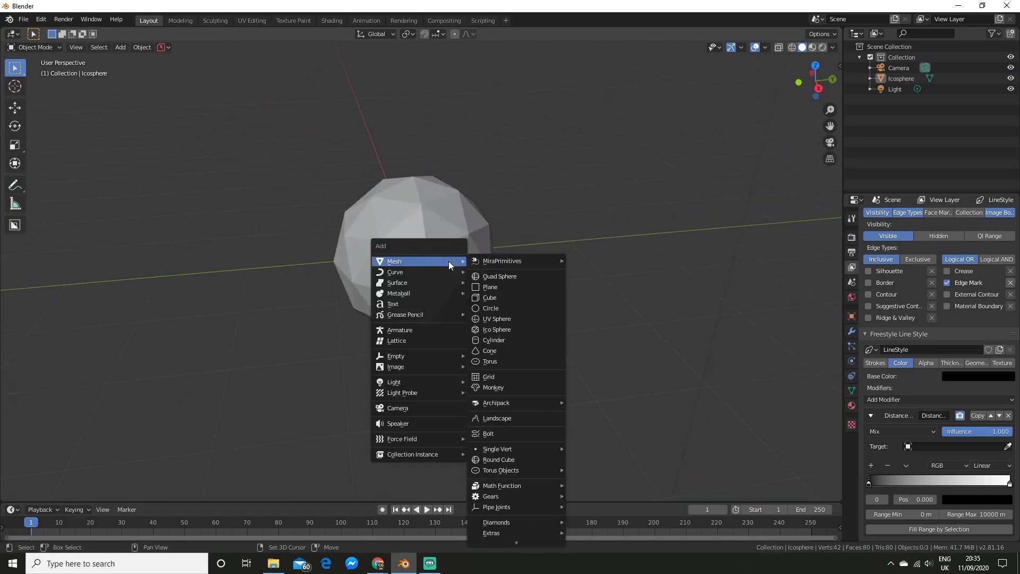
mouse_move(429, 360)
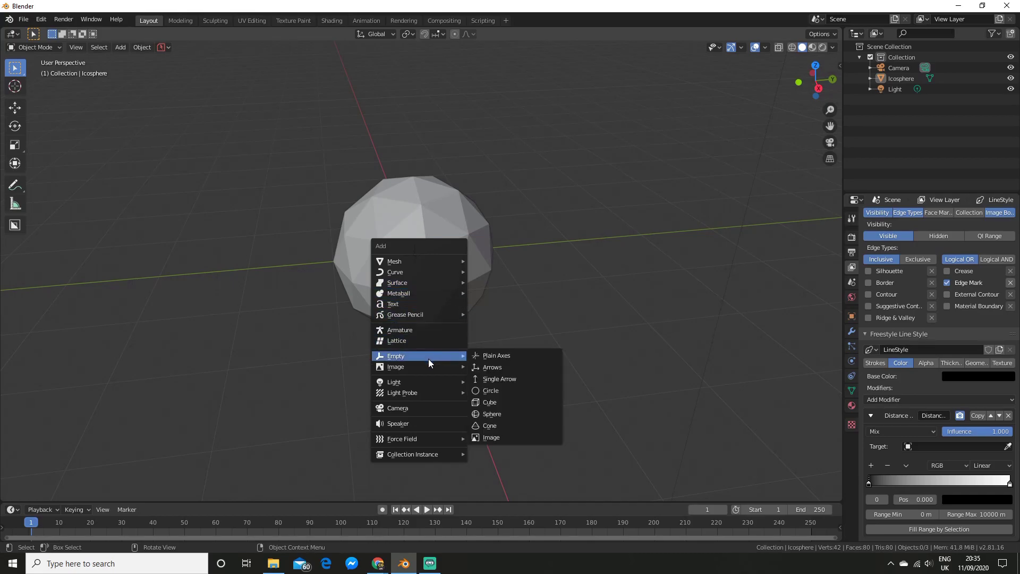
click(503, 355)
middle_drag(503, 343, 551, 288)
key(g)
key(y)
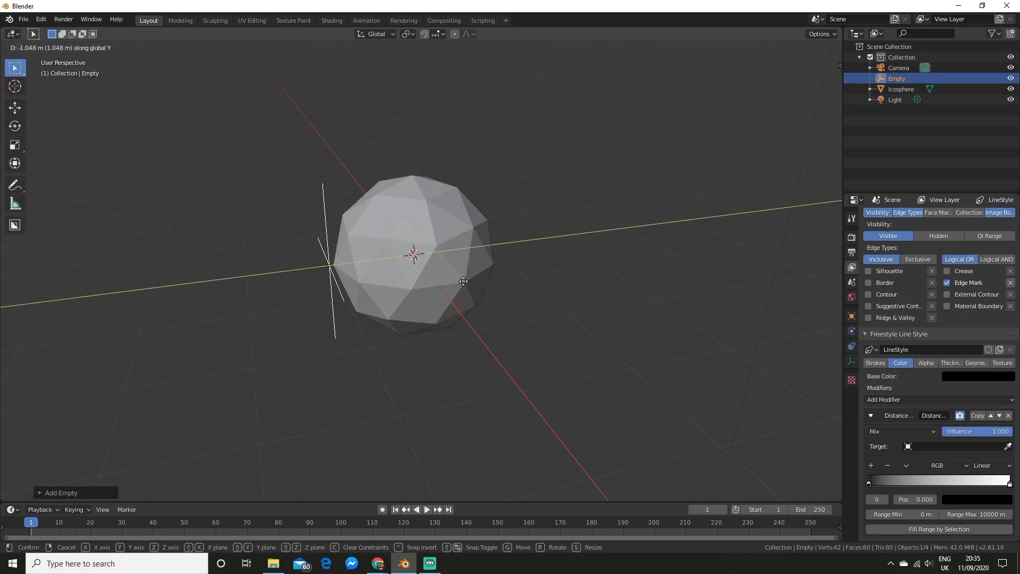
click(465, 283)
scroll(561, 348, down, 1)
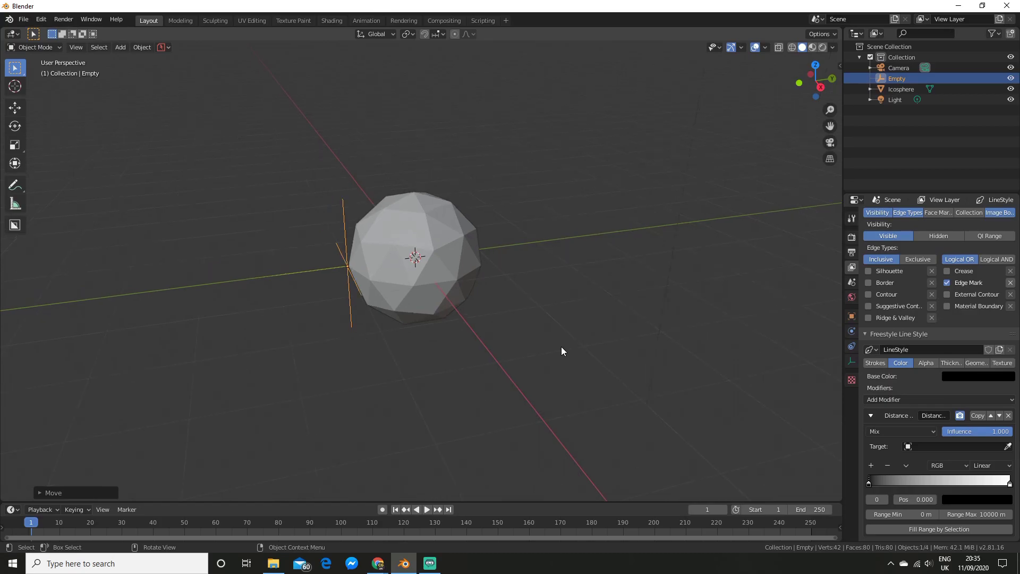
scroll(562, 351, up, 1)
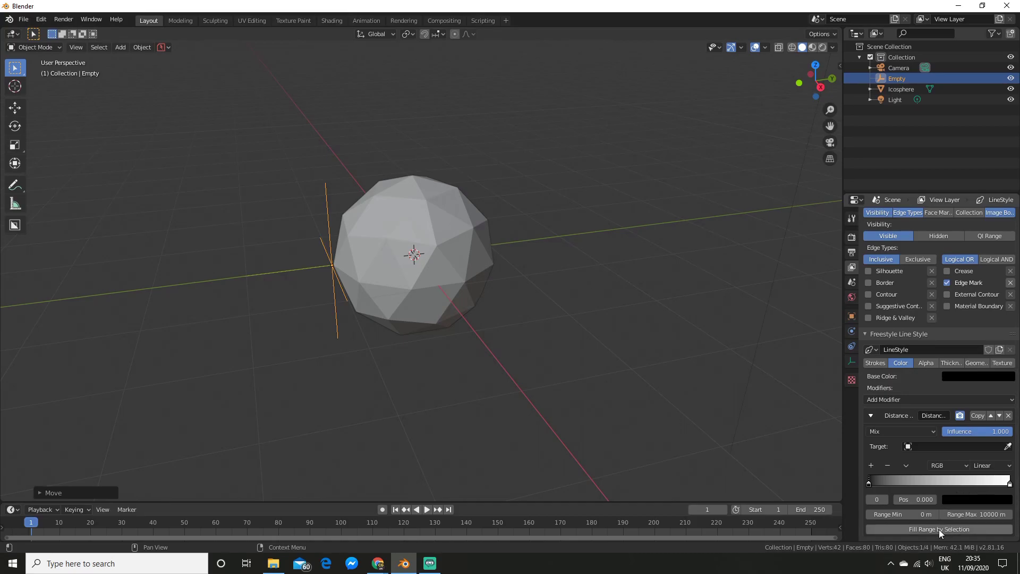
Eyedrop the Empty as the Distance from Object modifier's Target
click(1008, 446)
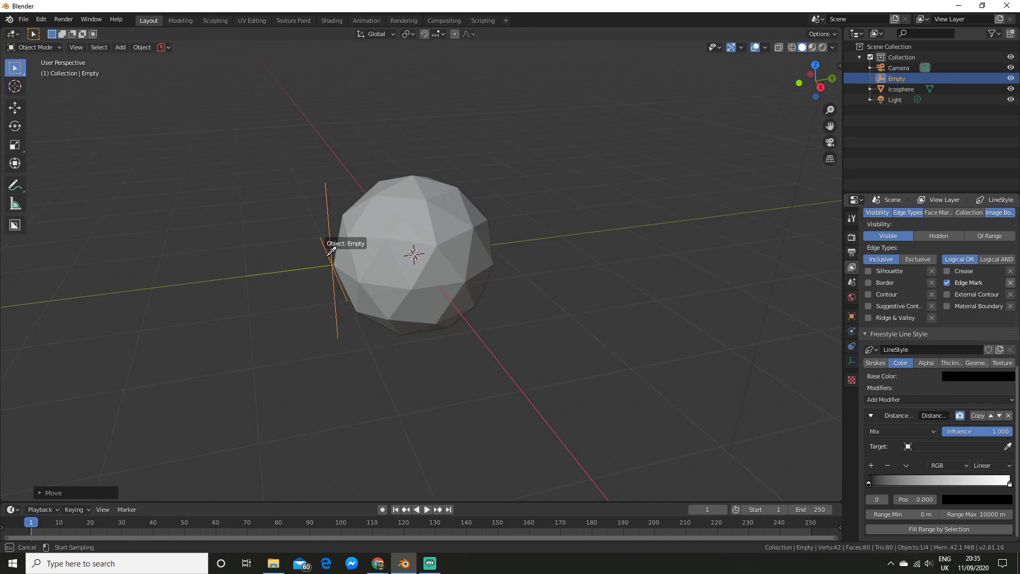
click(325, 260)
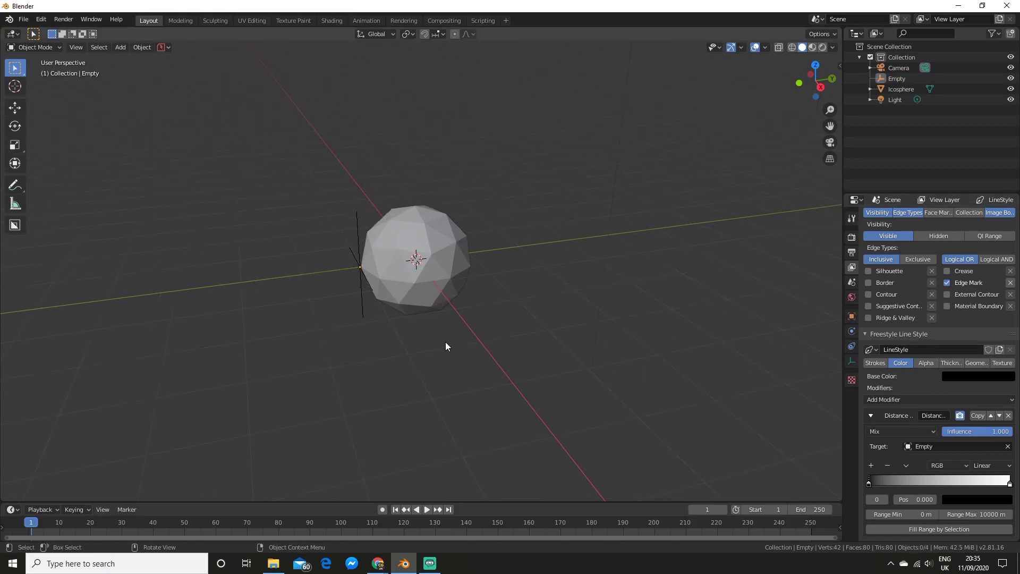
scroll(446, 346, up, 4)
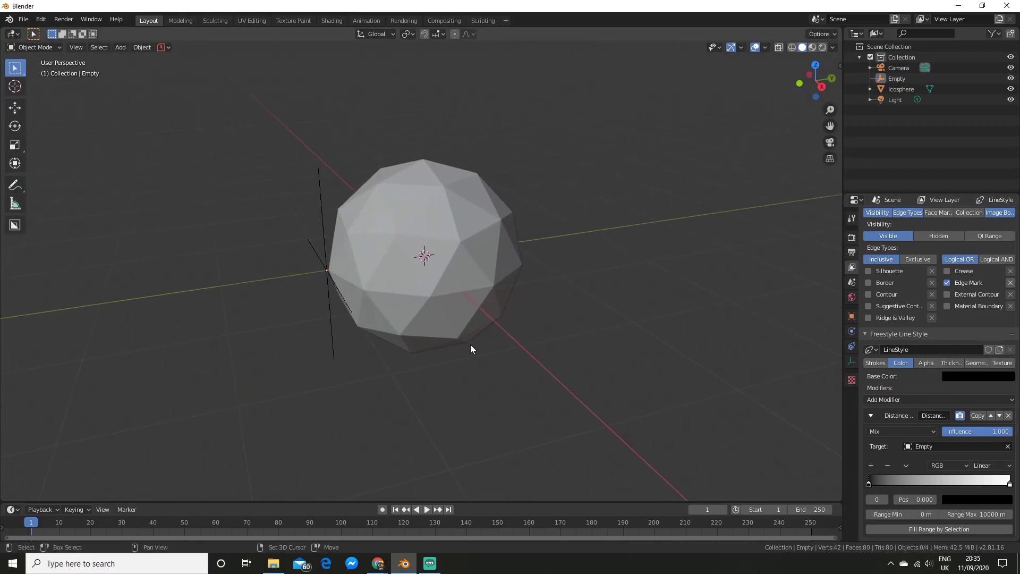
Select the Icosphere and Fill Range by Selection, giving 0.0172 m to 2.02 m
click(447, 282)
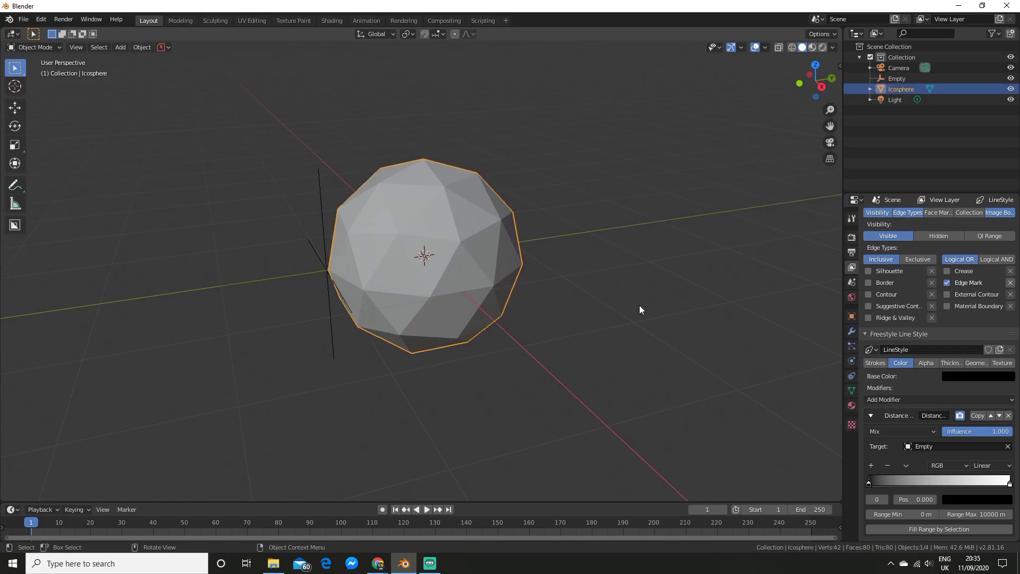
click(951, 529)
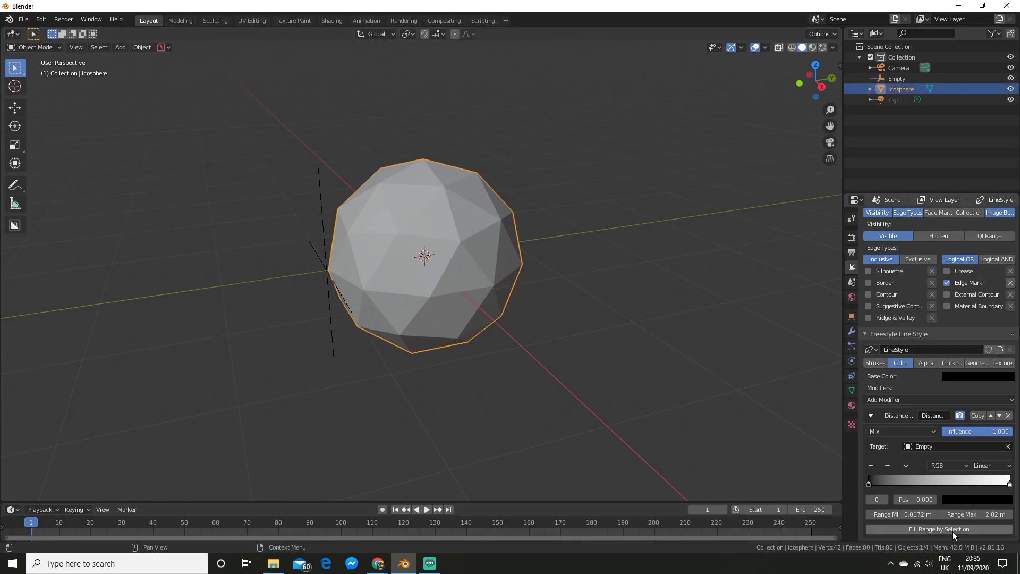
scroll(459, 387, down, 3)
scroll(571, 400, up, 5)
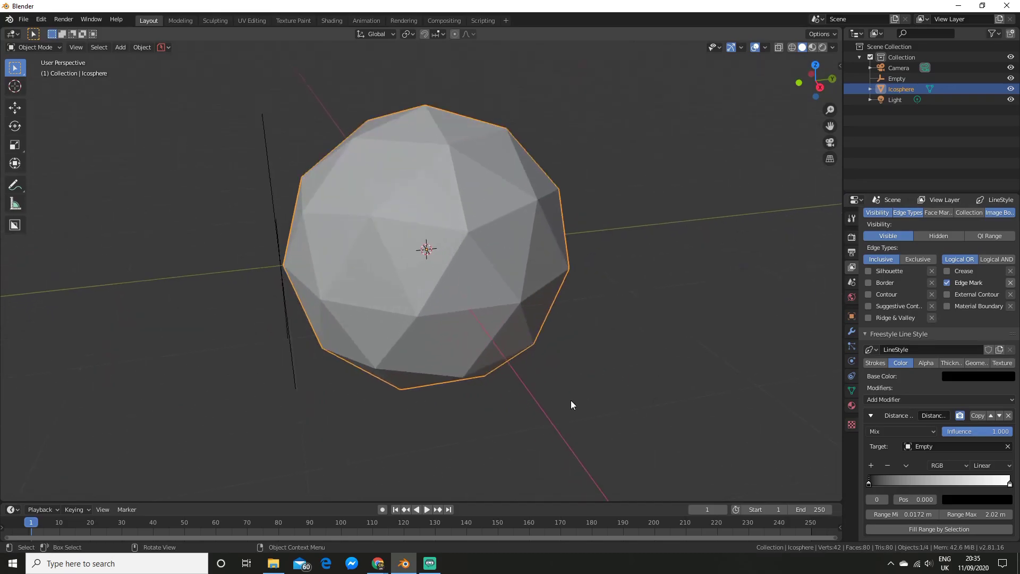
middle_drag(571, 400, 595, 404)
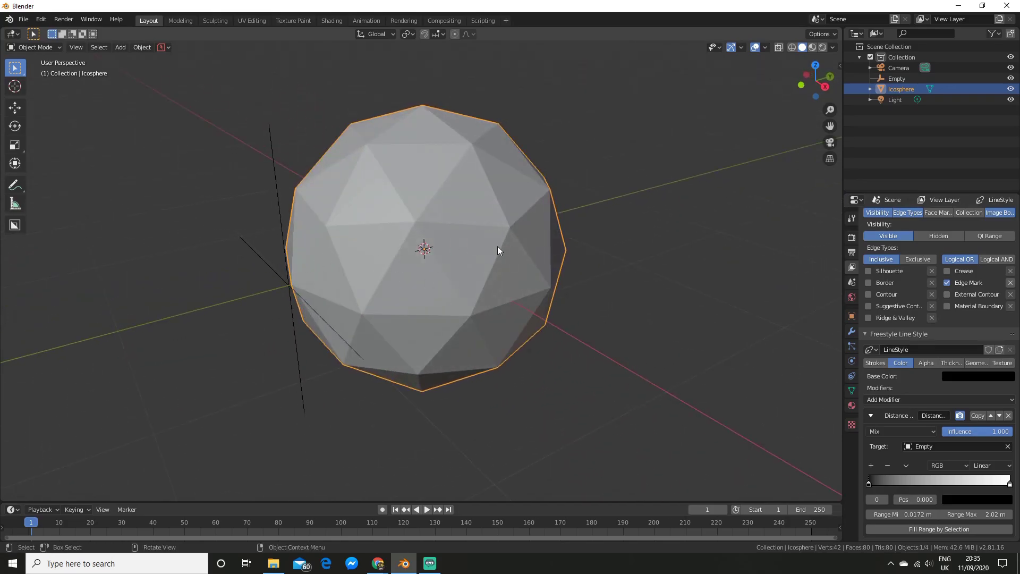
scroll(532, 266, down, 4)
middle_drag(579, 282, 595, 283)
scroll(595, 283, up, 4)
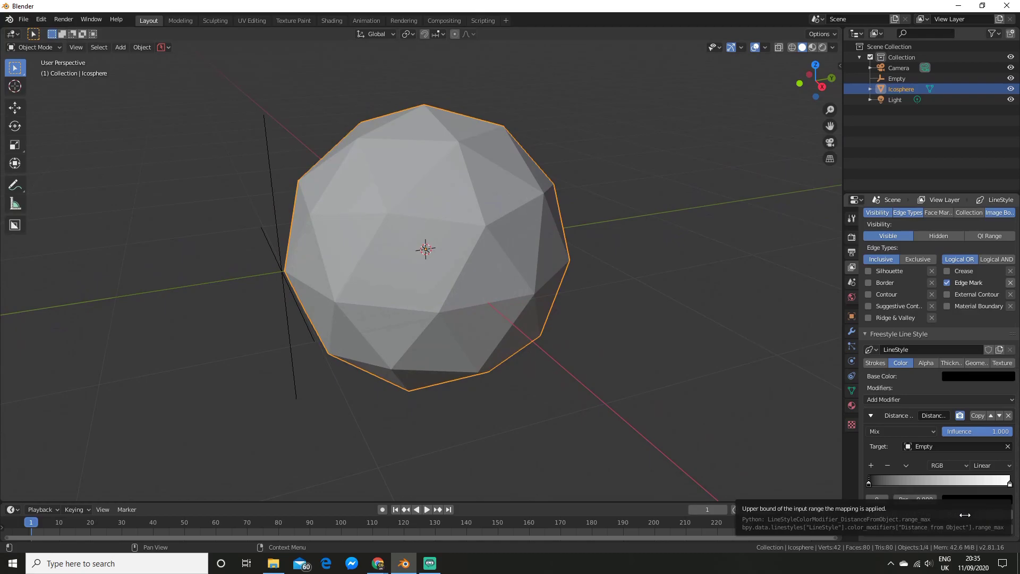
scroll(647, 379, down, 3)
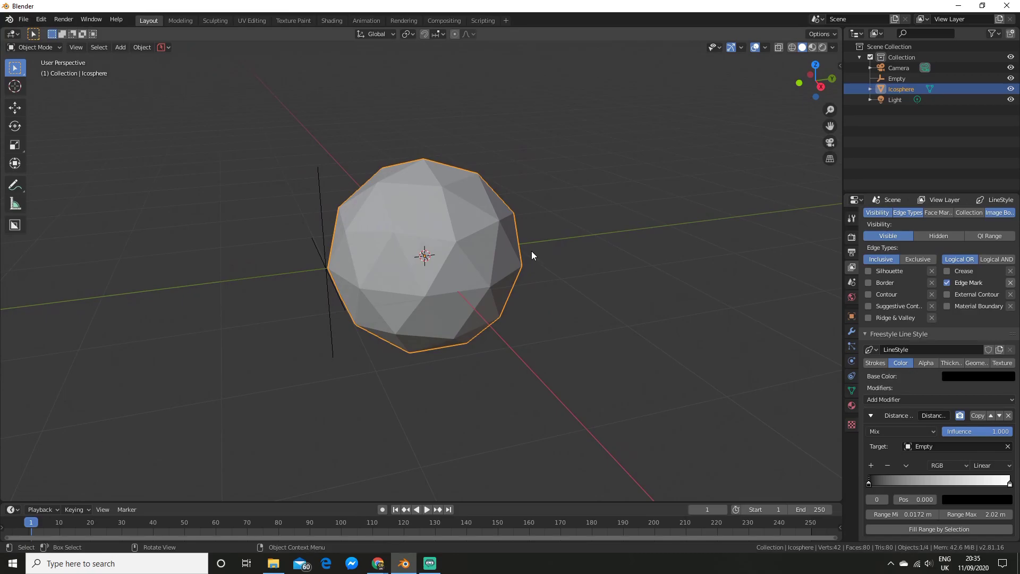
Show the viewport sidebar, render a test frame, and close the render window
key(n)
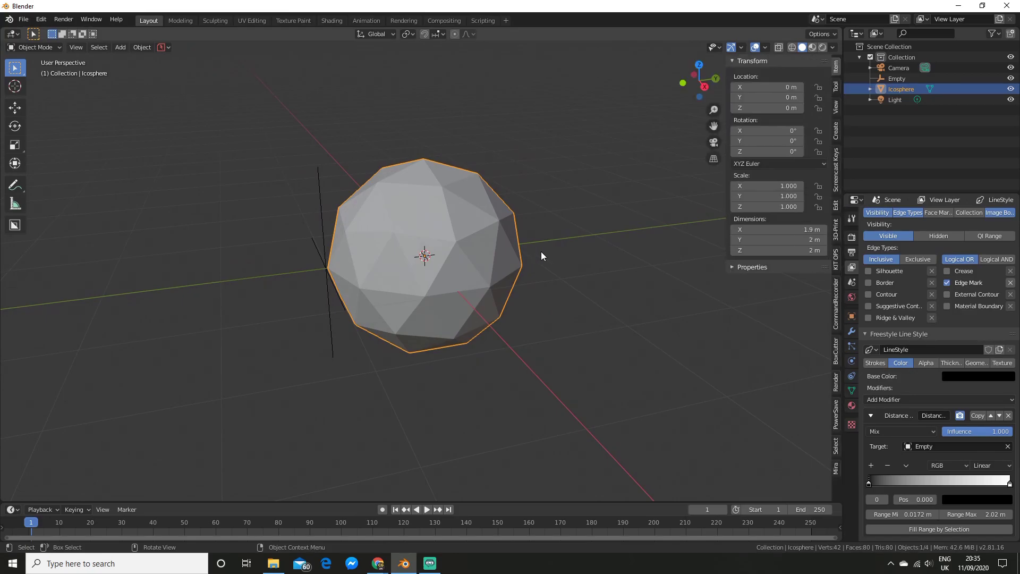
click(837, 379)
click(765, 82)
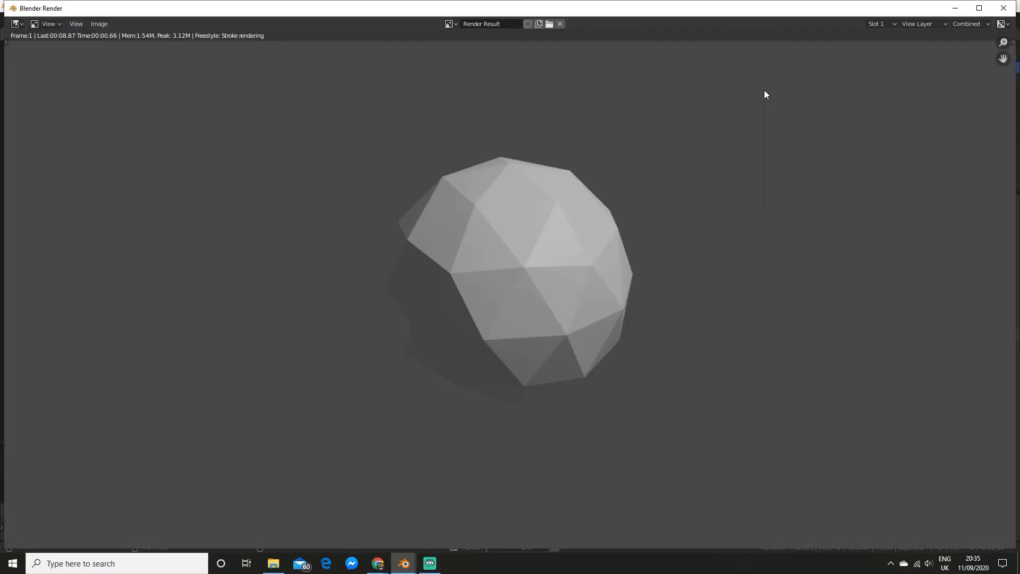
scroll(762, 219, down, 4)
scroll(733, 229, up, 3)
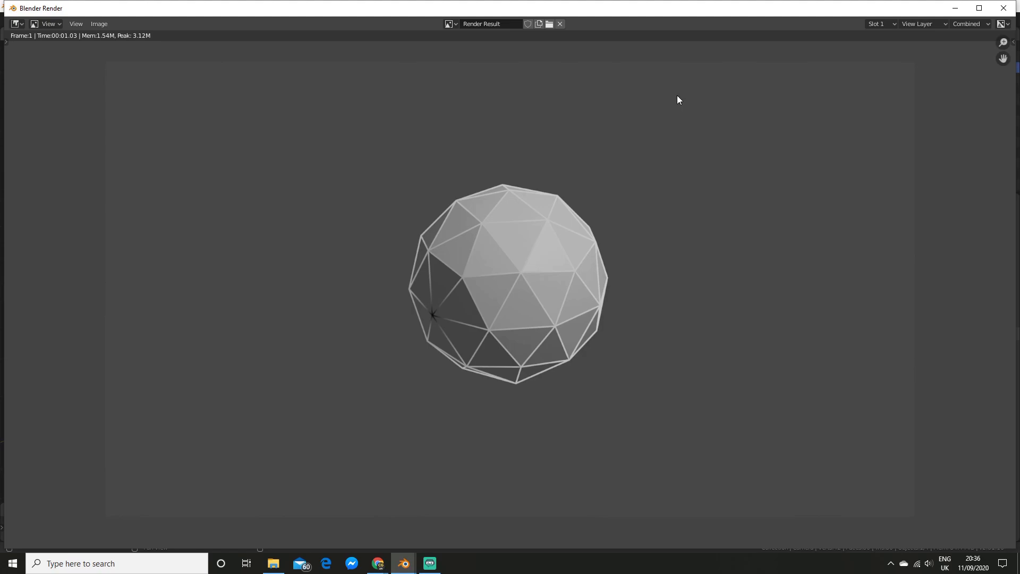
click(955, 8)
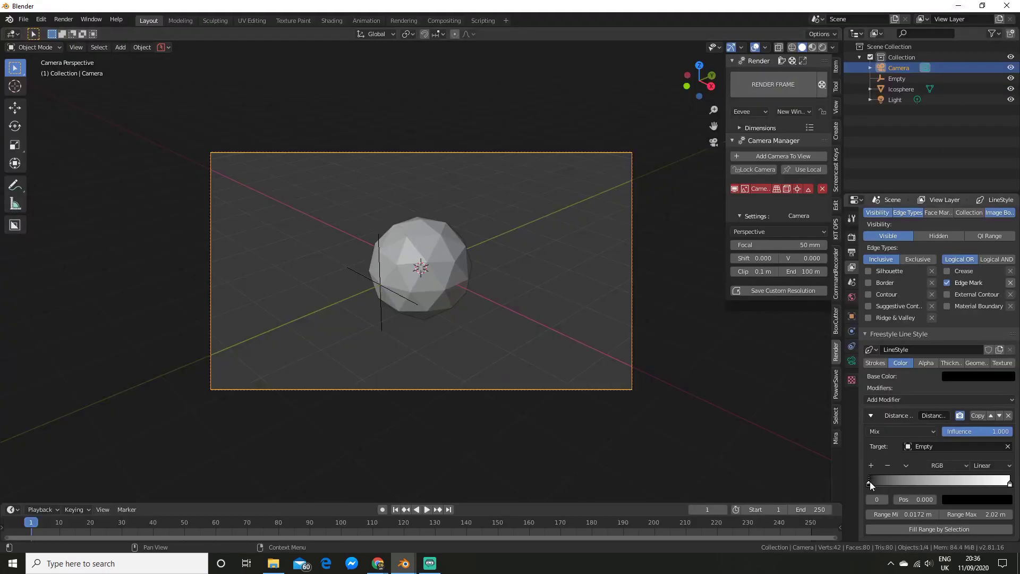
Move the colour ramp's black stop to about 0.53 and check it in a test render
drag(871, 485, 948, 485)
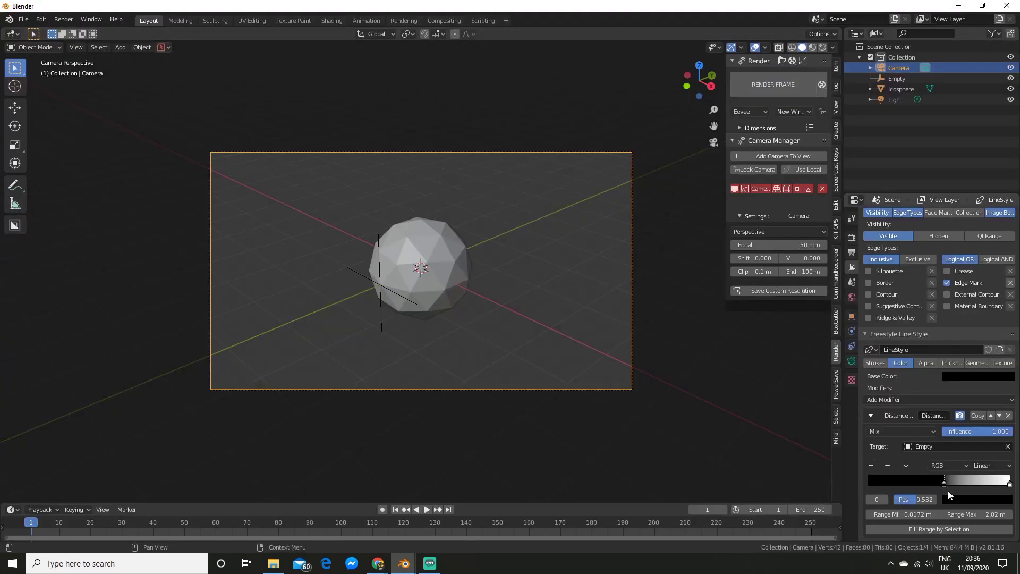
click(772, 85)
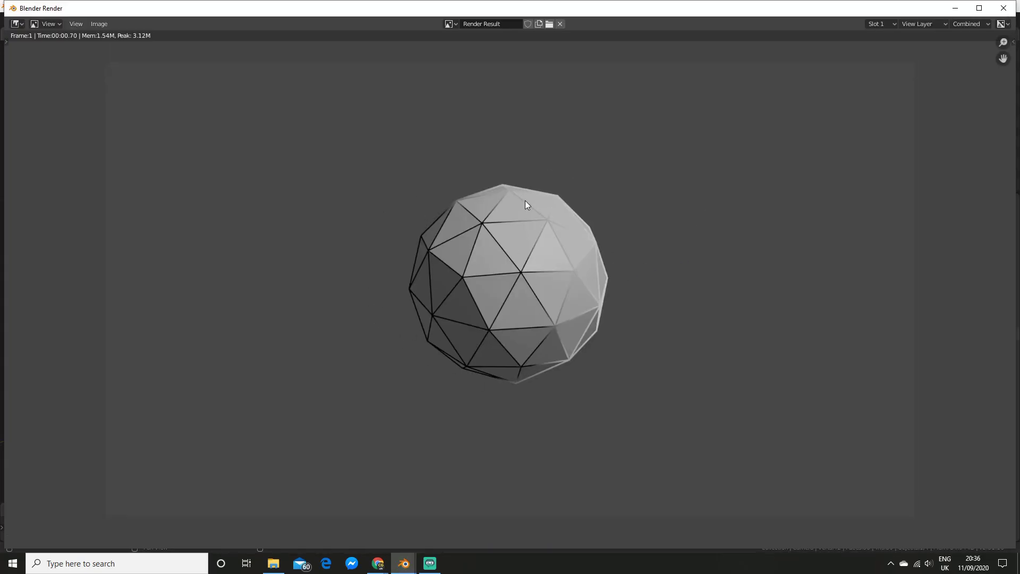
click(1003, 8)
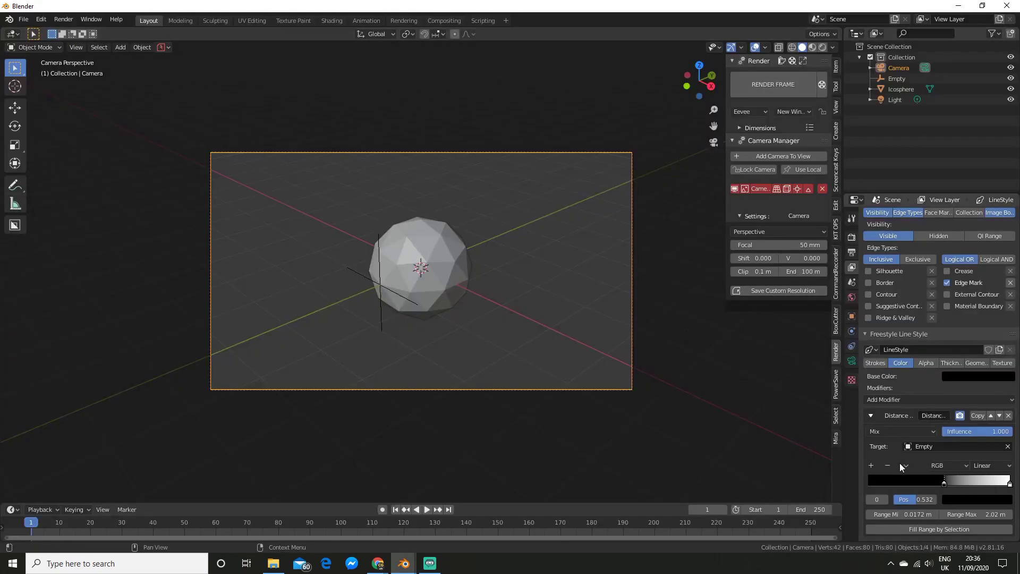
Add a Distance from Object modifier to the line style's Alpha settings
scroll(929, 337, up, 8)
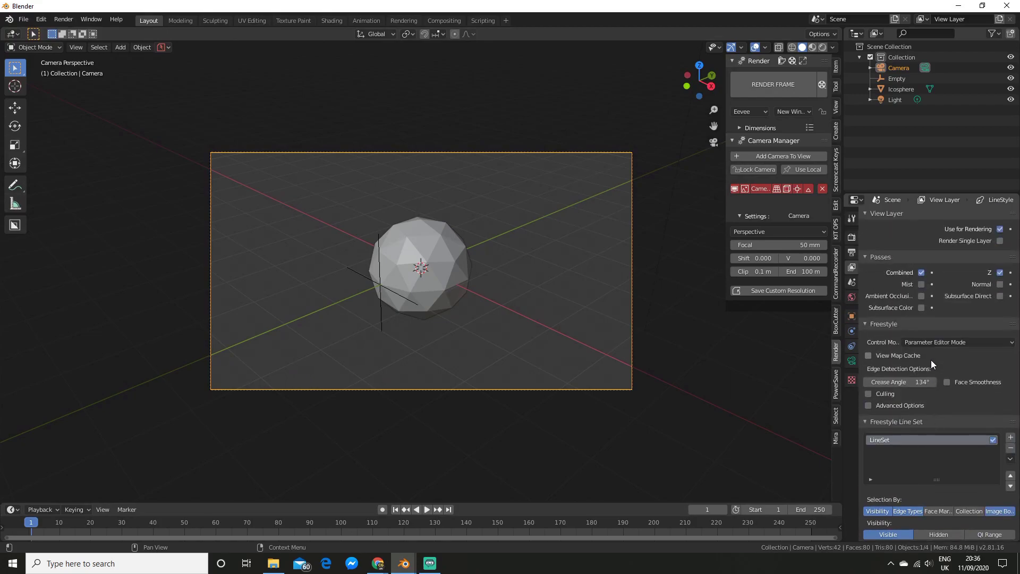
scroll(940, 376, down, 3)
scroll(939, 376, down, 4)
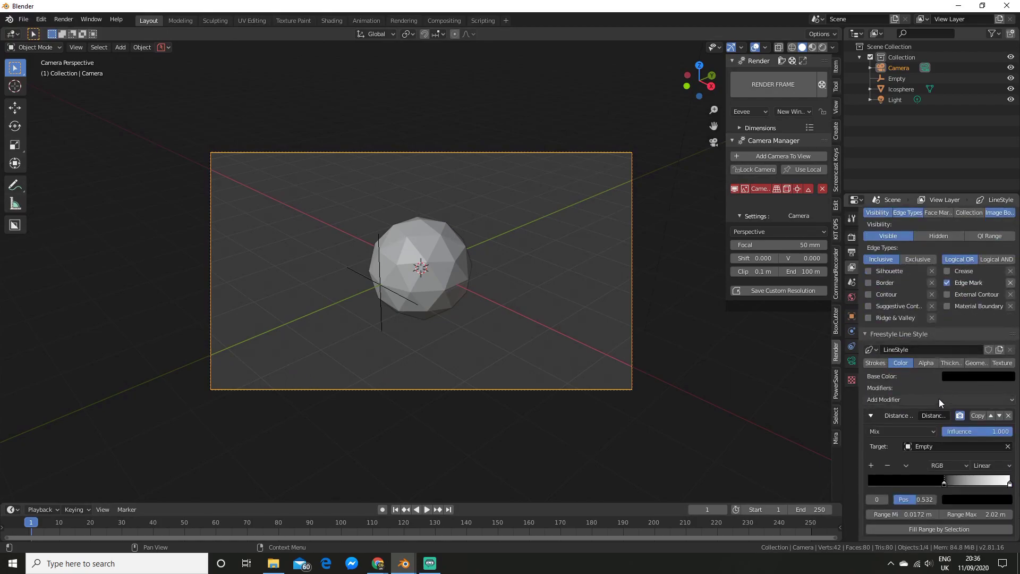
click(935, 397)
scroll(924, 365, up, 5)
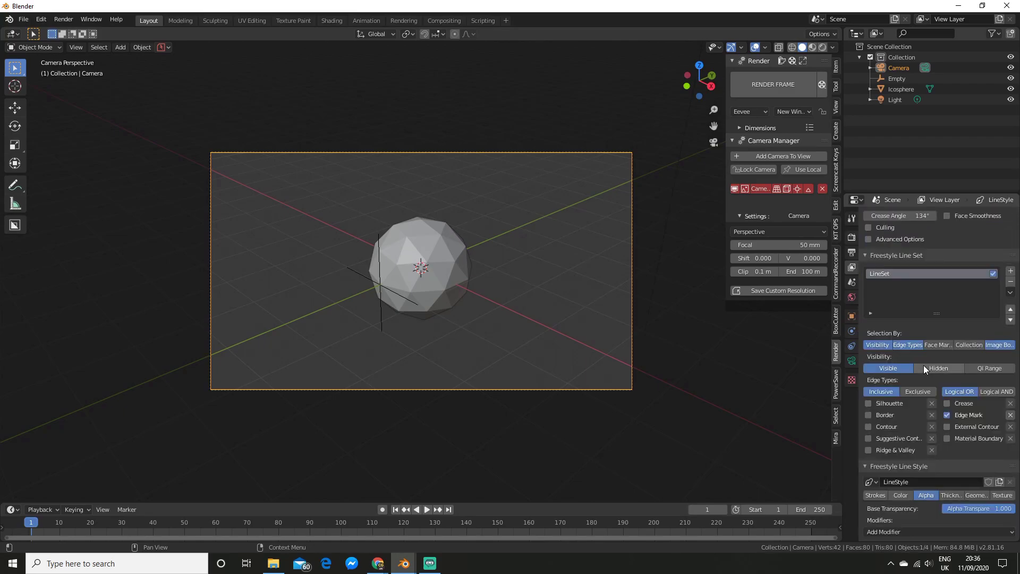
click(903, 533)
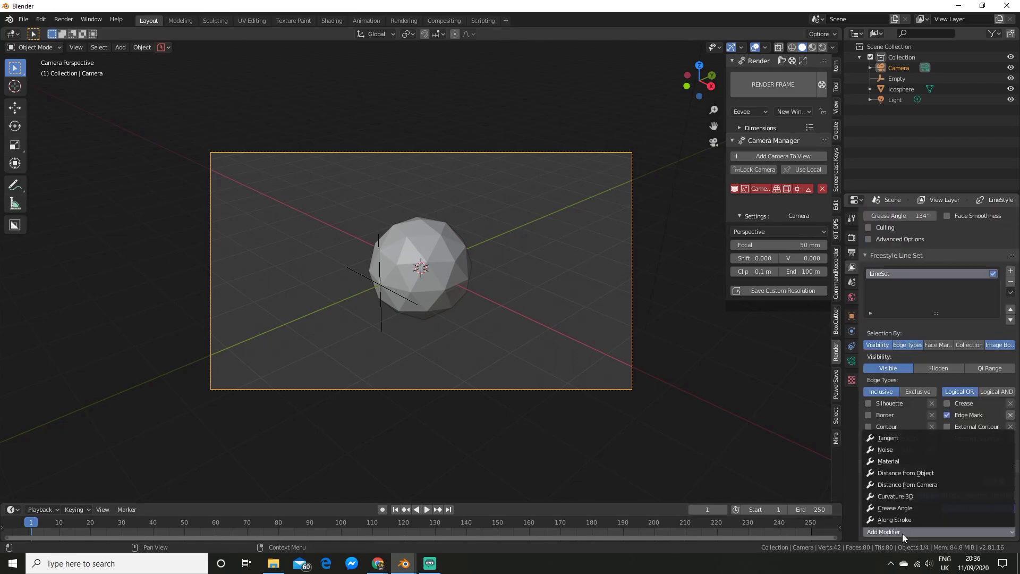
click(917, 471)
scroll(918, 470, down, 4)
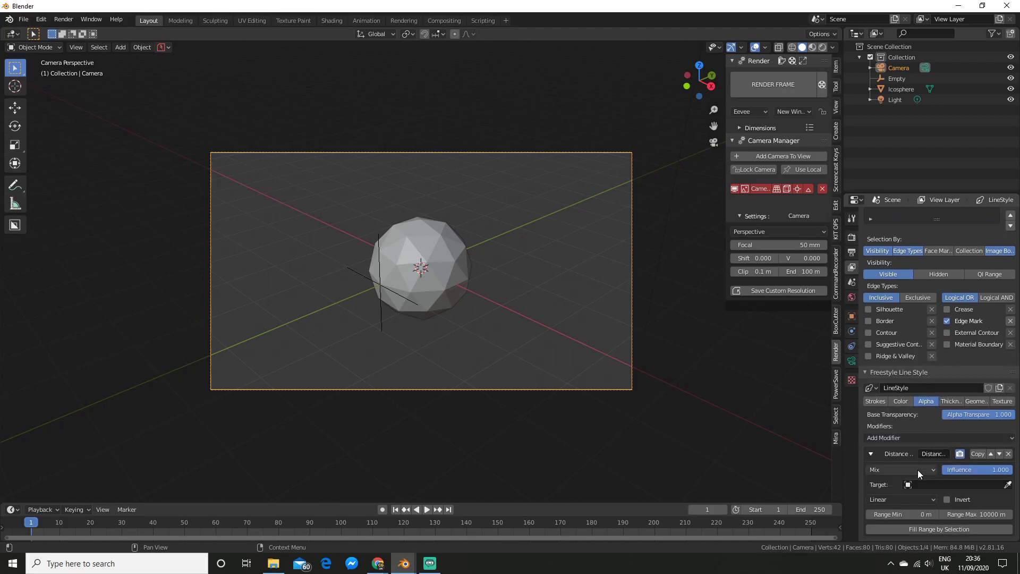
Set the Empty as the alpha modifier's target and fill its range from the Icosphere
click(1007, 484)
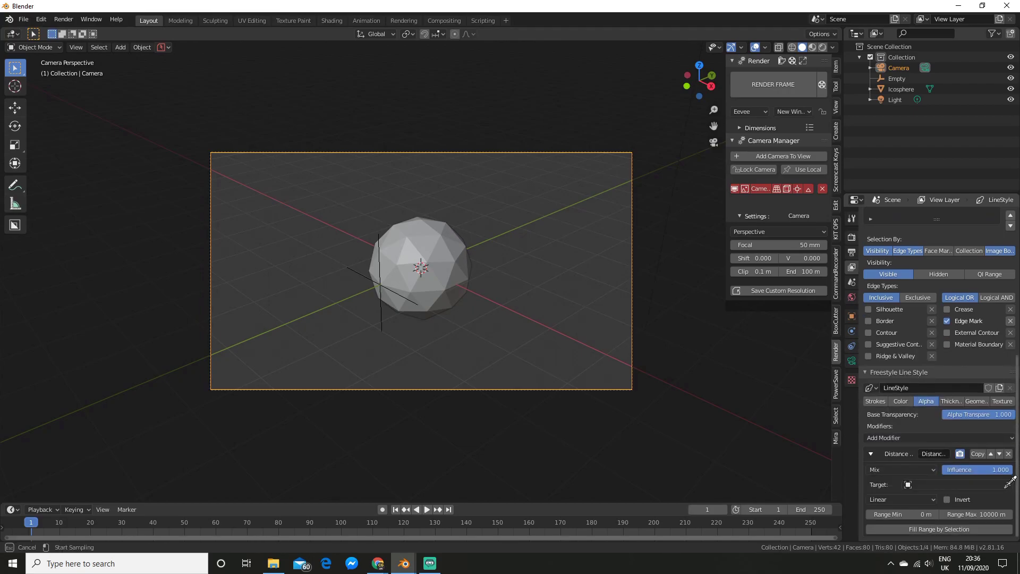
click(358, 276)
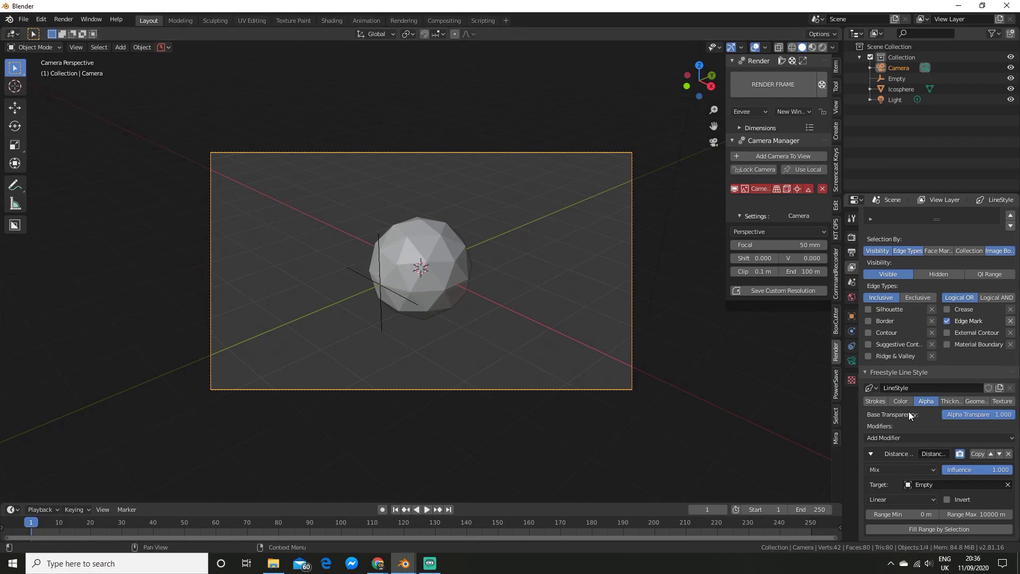
click(446, 273)
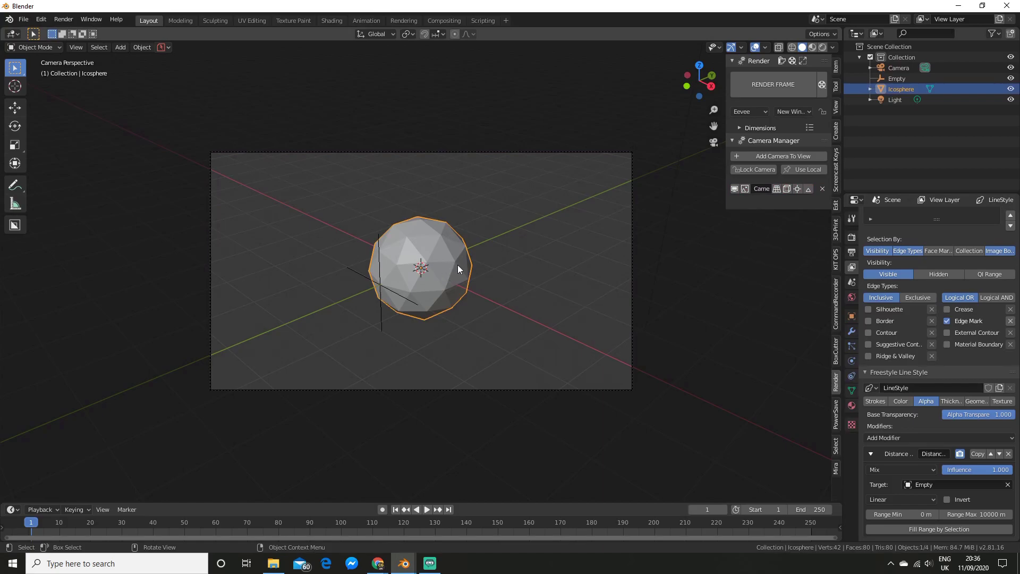
click(963, 534)
scroll(684, 409, down, 2)
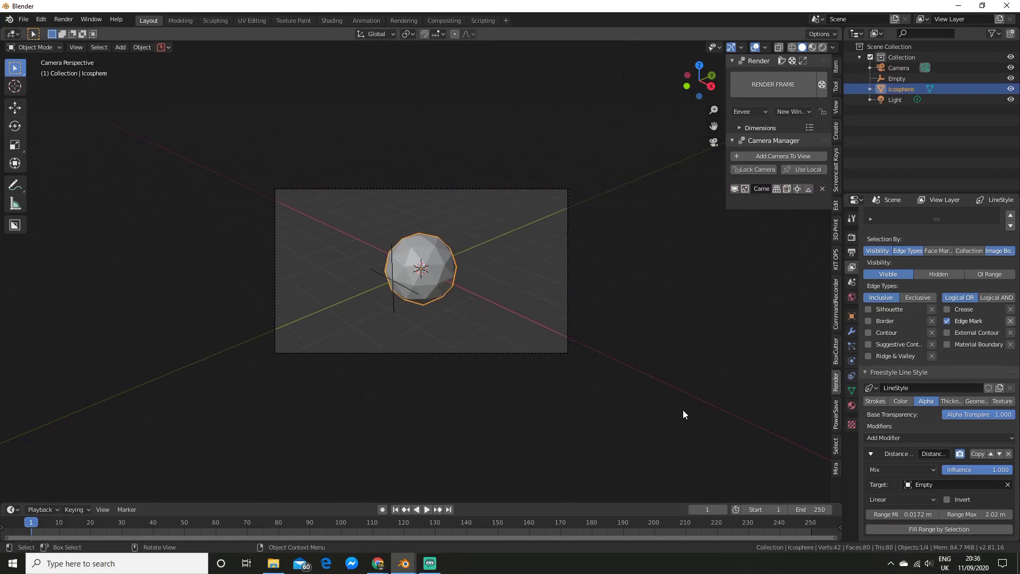
mouse_move(684, 410)
middle_down()
mouse_move(662, 406)
mouse_move(674, 404)
middle_up()
scroll(659, 408, up, 4)
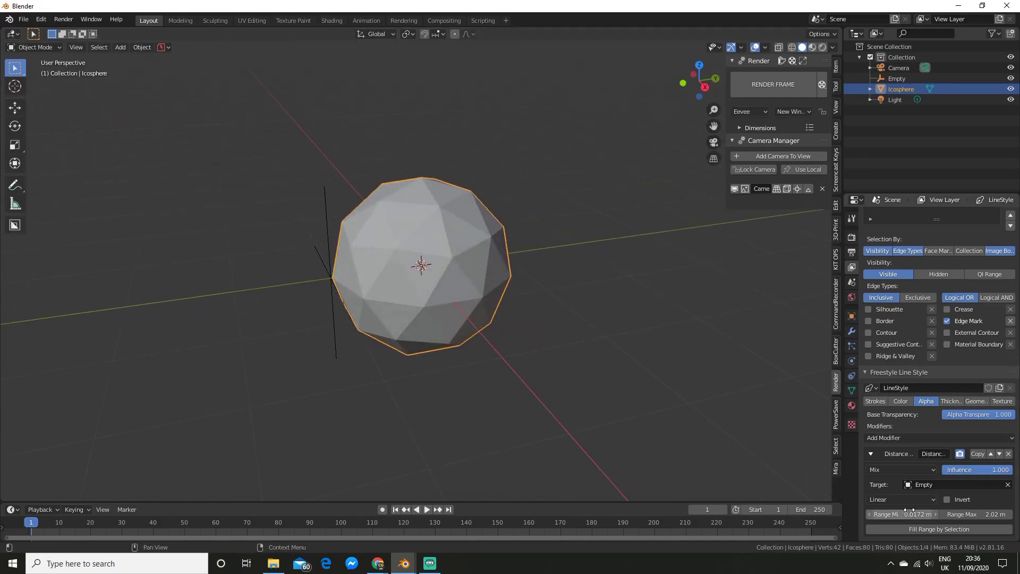
Keep Linear mapping and render a test frame to see the faded outline
click(905, 502)
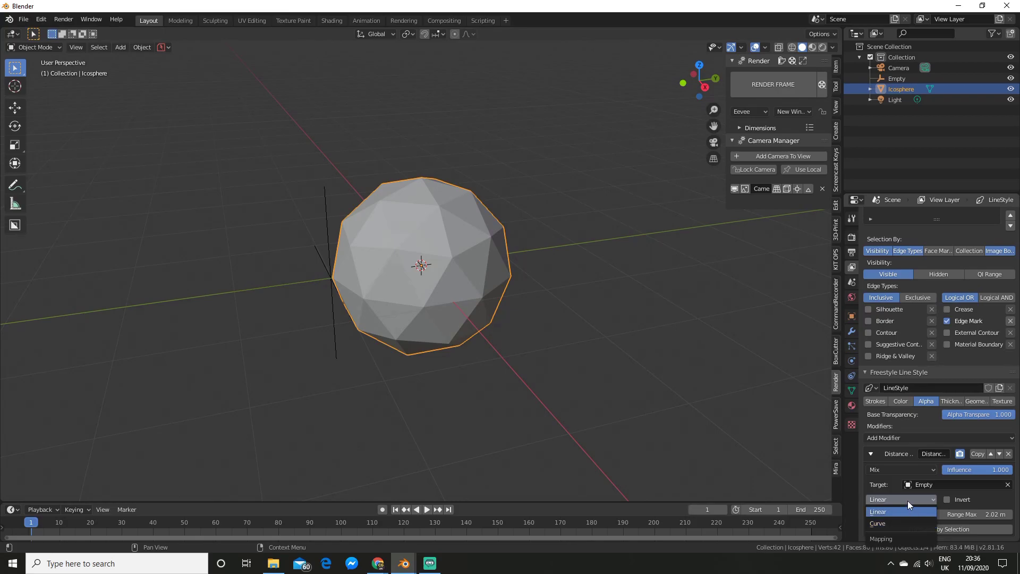
click(907, 499)
scroll(718, 429, down, 2)
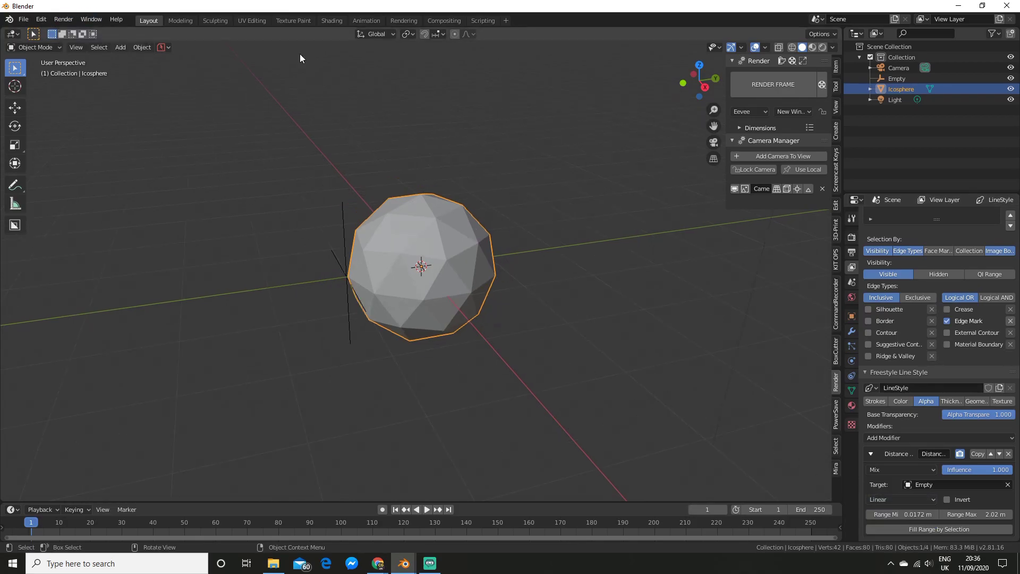
click(761, 85)
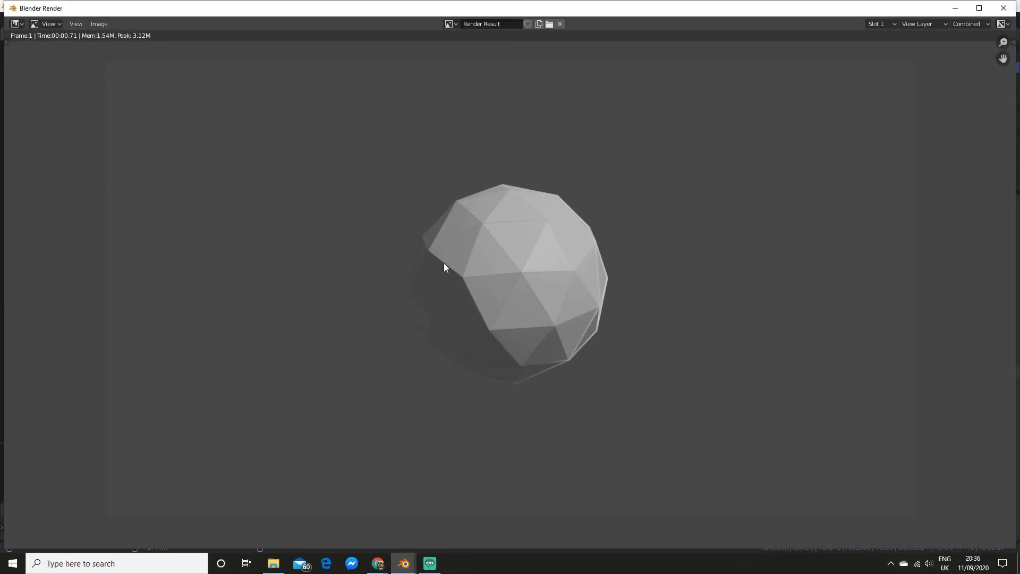
Set the line style Base Thickness to 1.800 and check it in a test render
click(956, 8)
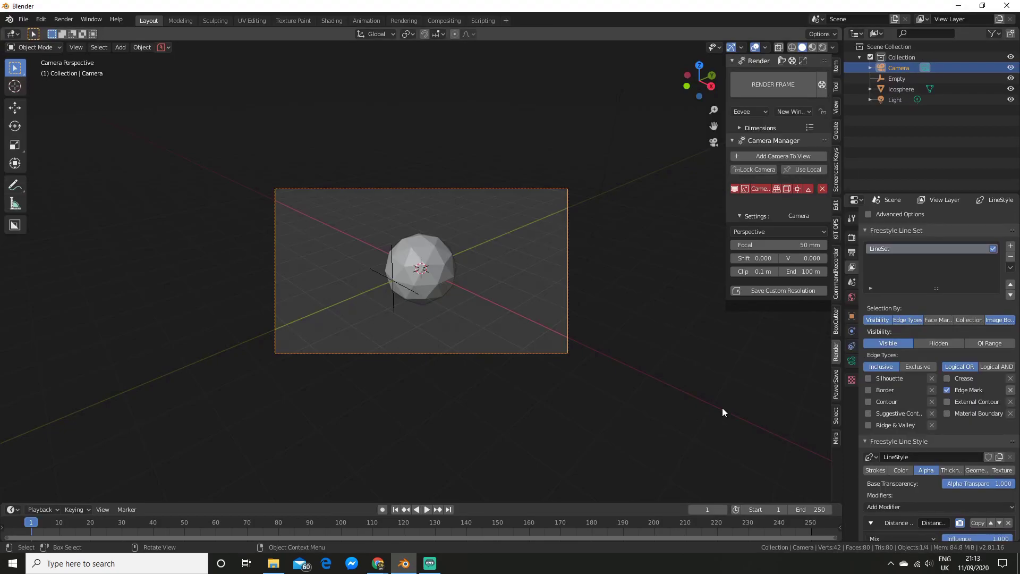
click(952, 470)
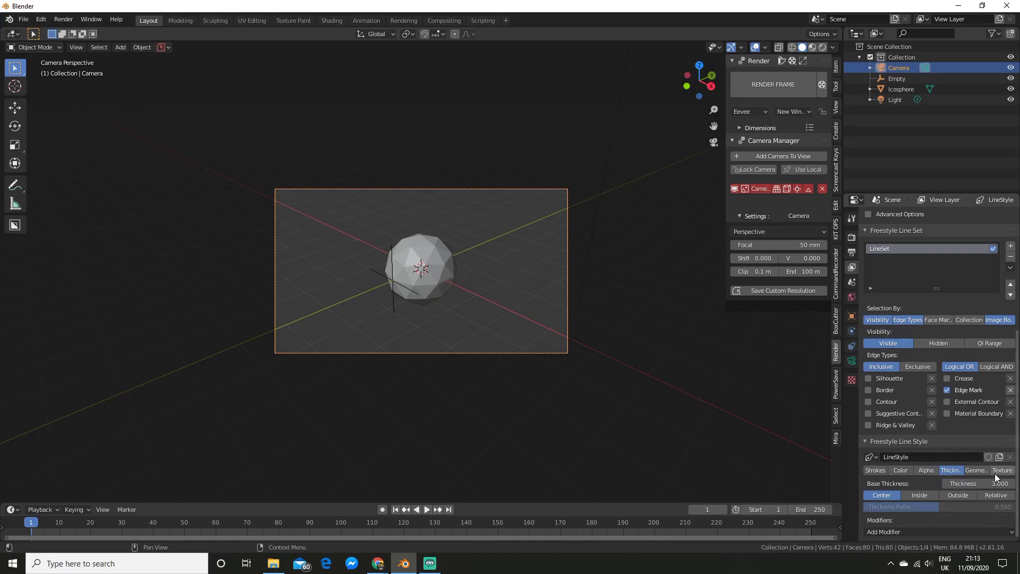
drag(989, 484, 957, 484)
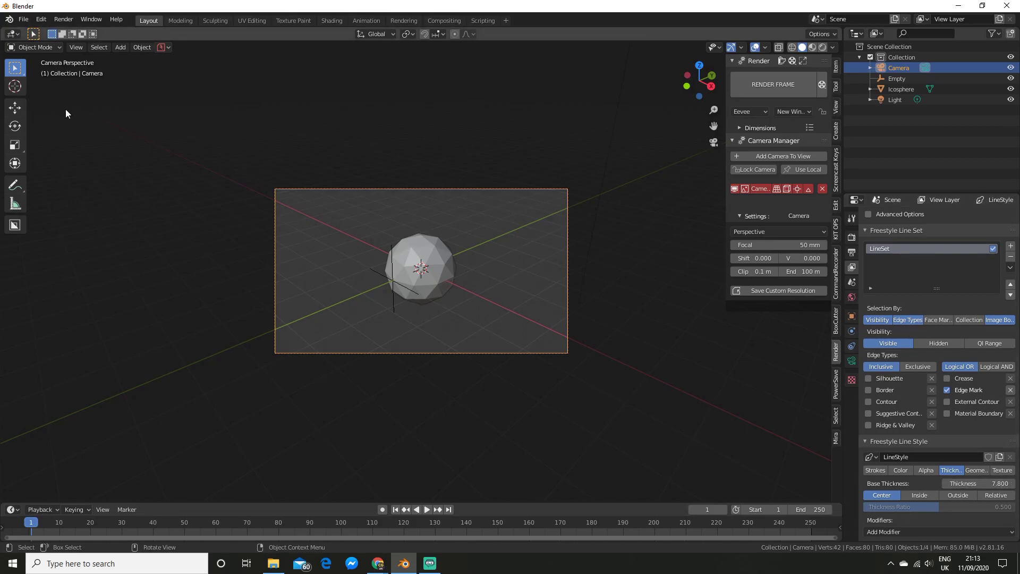
click(748, 88)
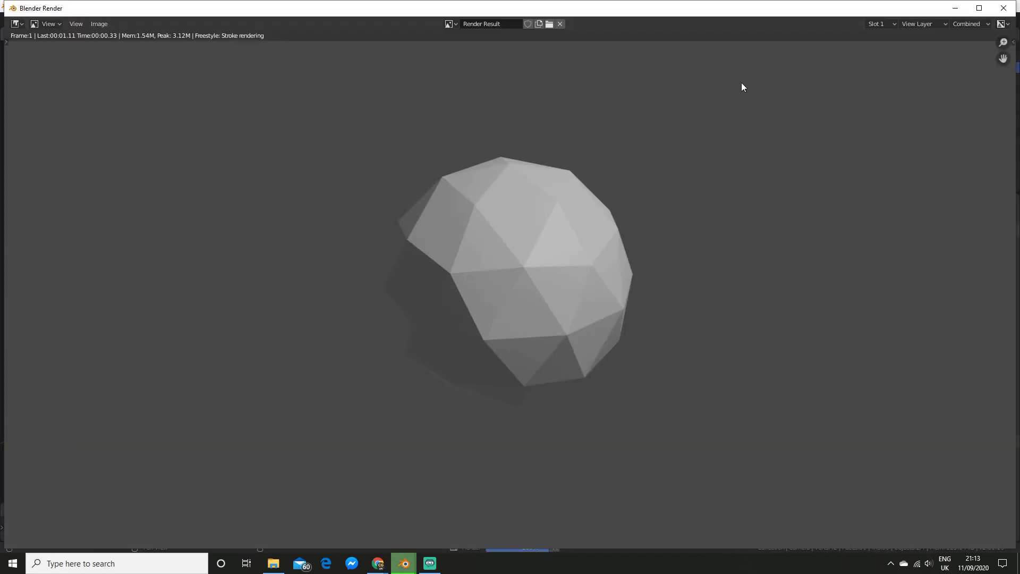
scroll(456, 154, up, 1)
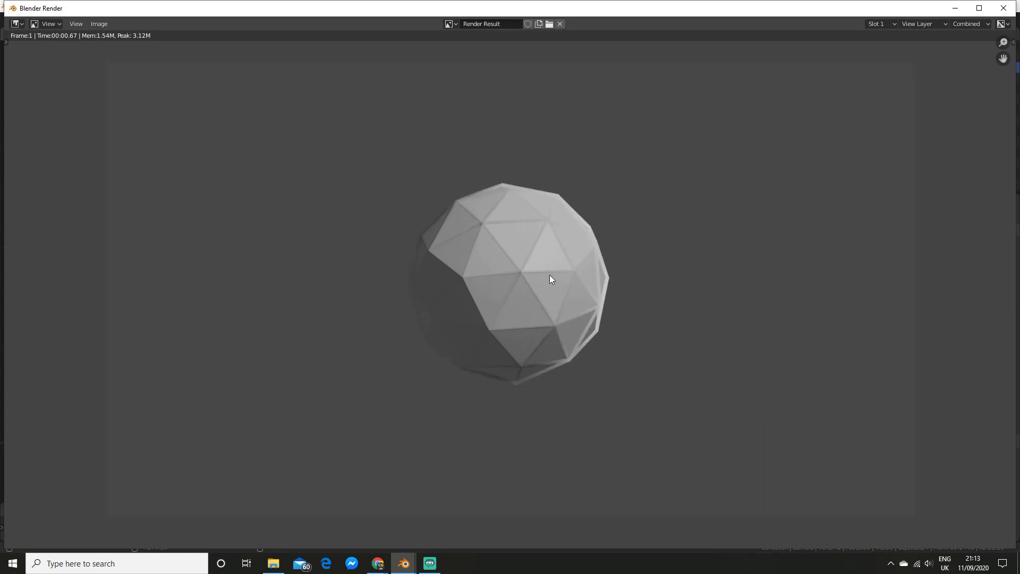
click(1003, 8)
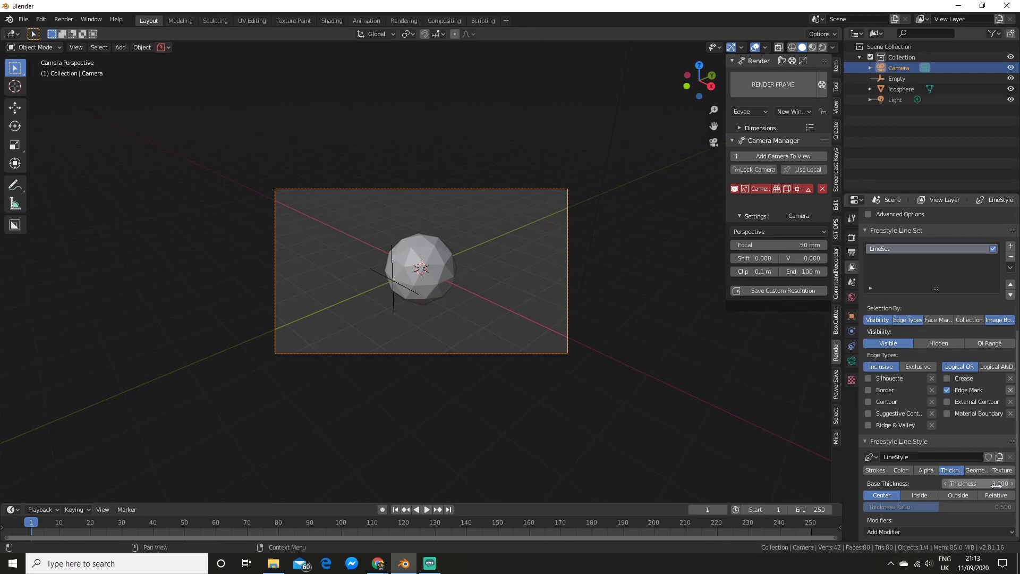
In the line style Geometry settings, drag the Sampling modifier down to 7.000, then check the Texture settings
click(973, 470)
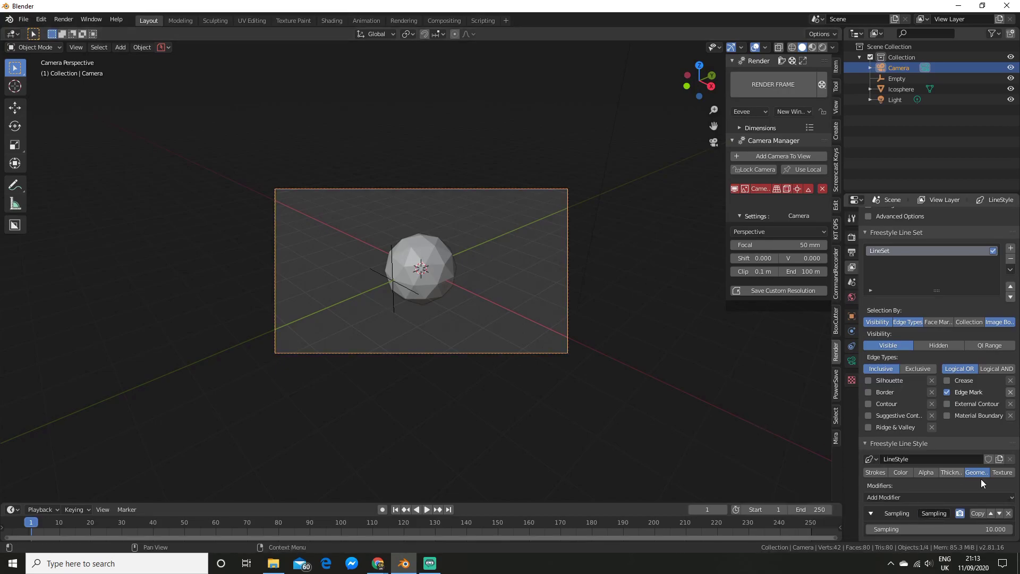
drag(954, 530, 976, 531)
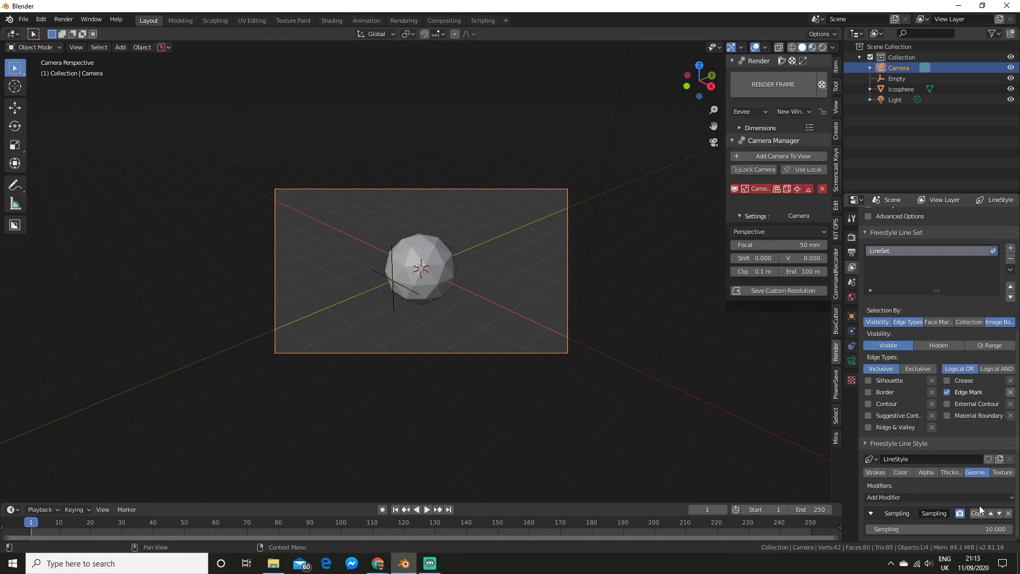
click(997, 473)
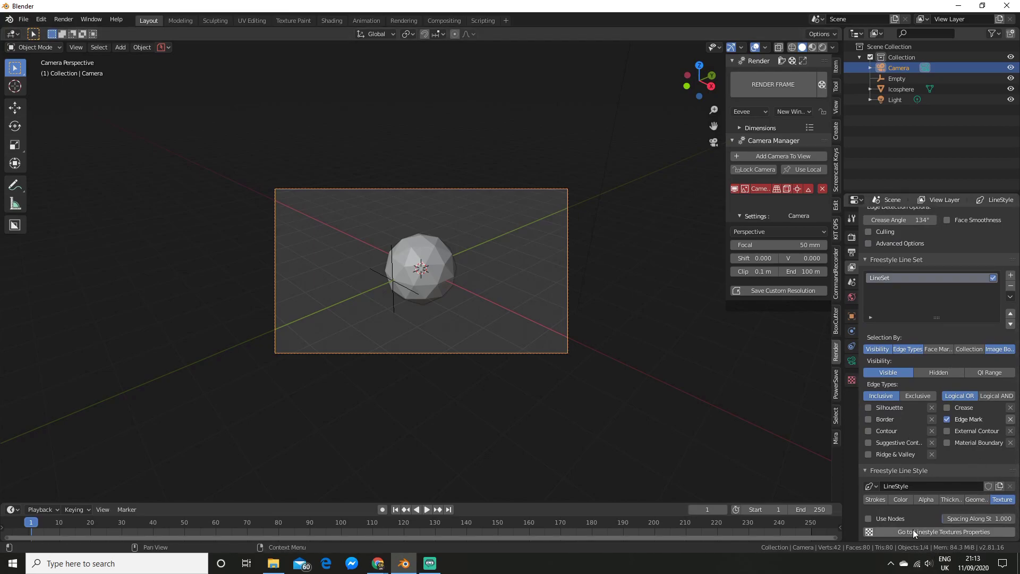
scroll(931, 465, up, 4)
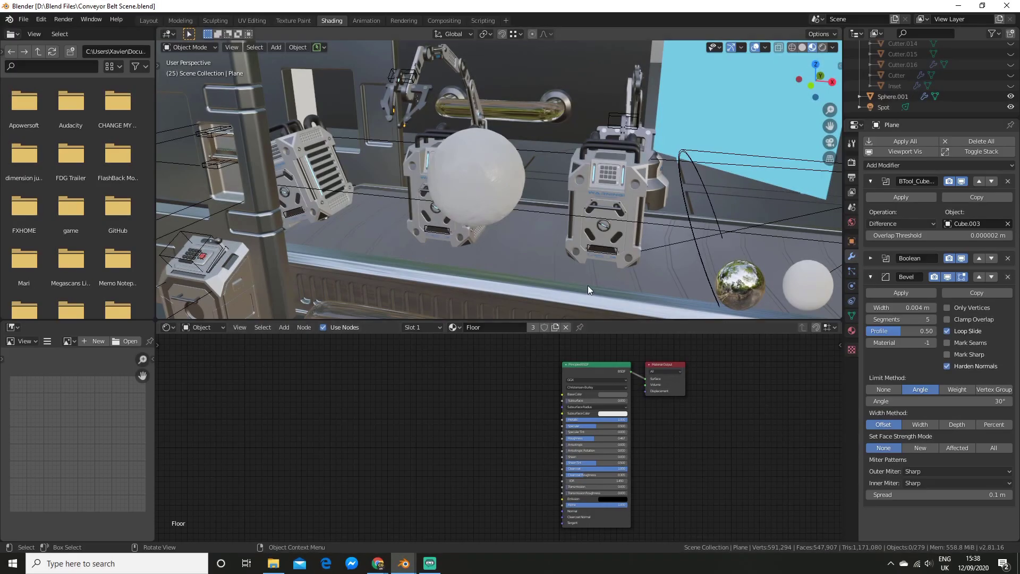
click(506, 206)
middle_drag(659, 408, 605, 344)
scroll(678, 387, up, 5)
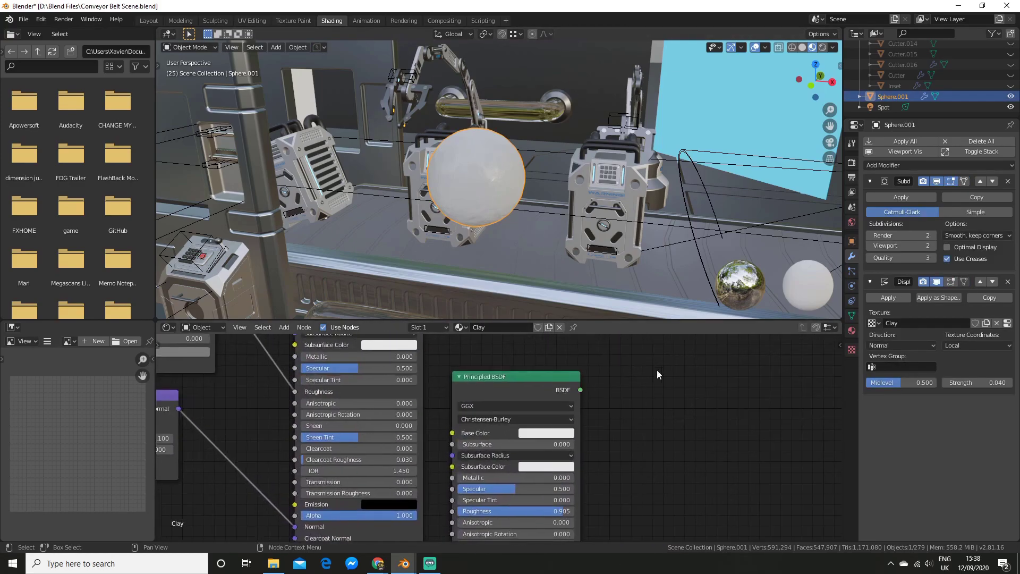
middle_drag(657, 369, 636, 396)
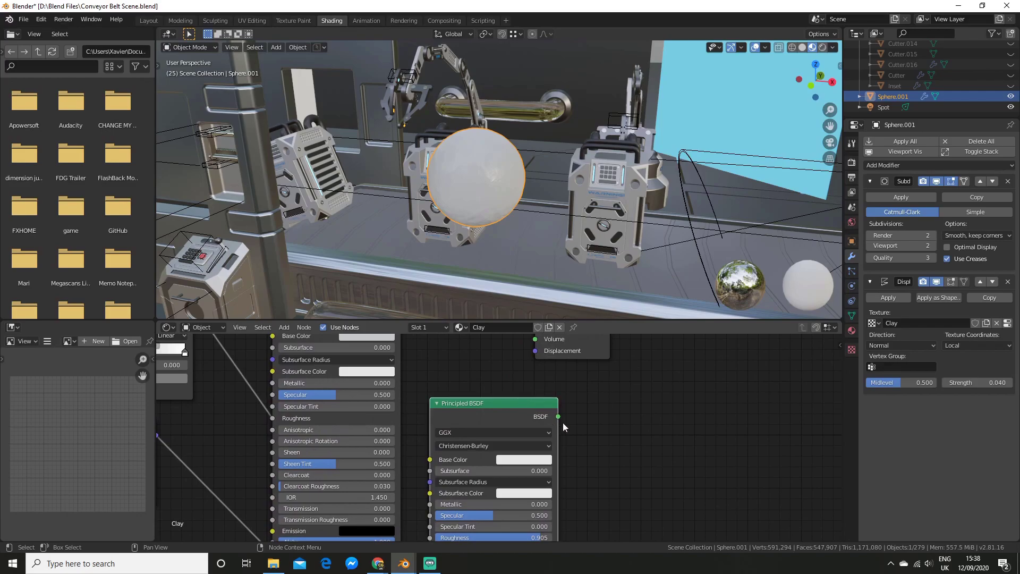
middle_drag(563, 423, 547, 387)
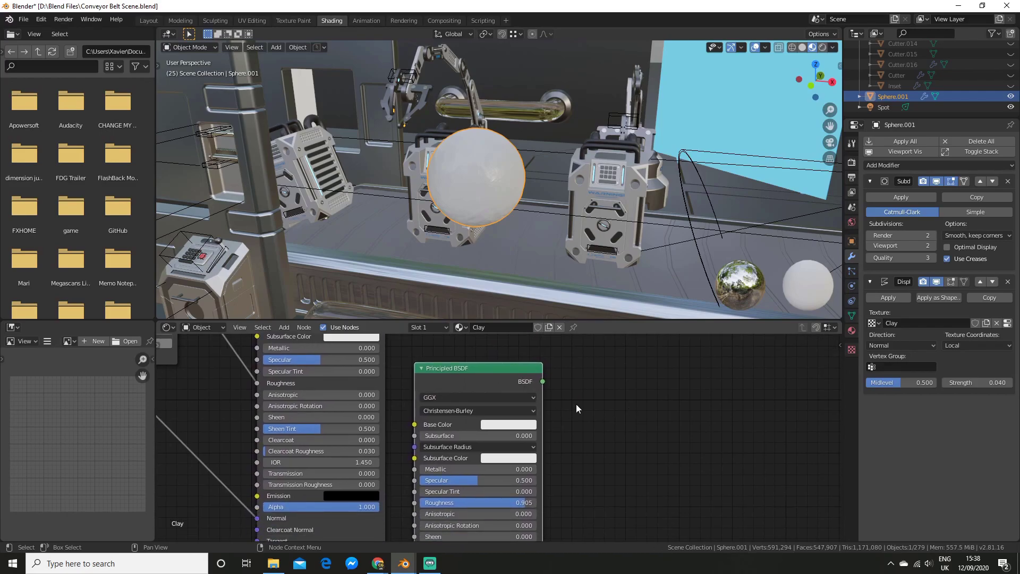
scroll(592, 394, down, 1)
scroll(598, 414, up, 2)
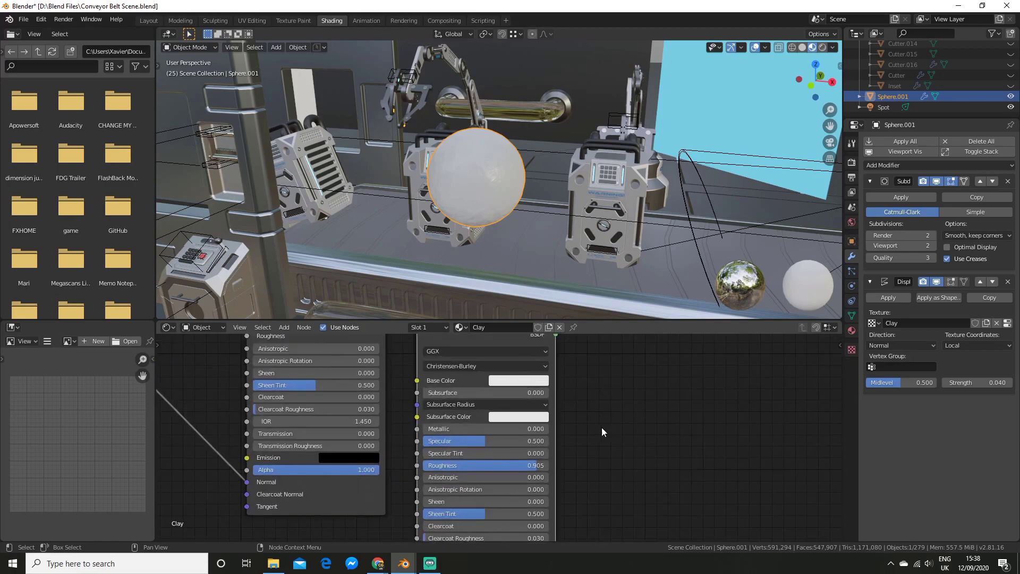
middle_drag(602, 431, 610, 410)
Unlink the upper Principled BSDF and connect the lower BSDF to Material Output Surface
scroll(638, 382, down, 2)
scroll(584, 412, up, 2)
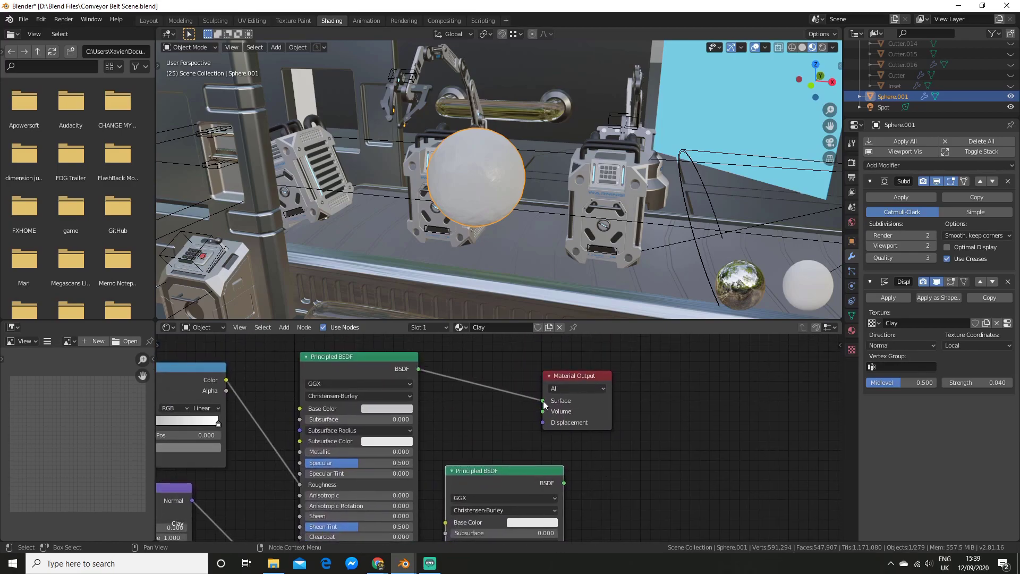
drag(543, 401, 616, 425)
drag(564, 483, 604, 442)
Pan across the Clay node tree and select the Fingerprints image texture node
scroll(543, 308, up, 5)
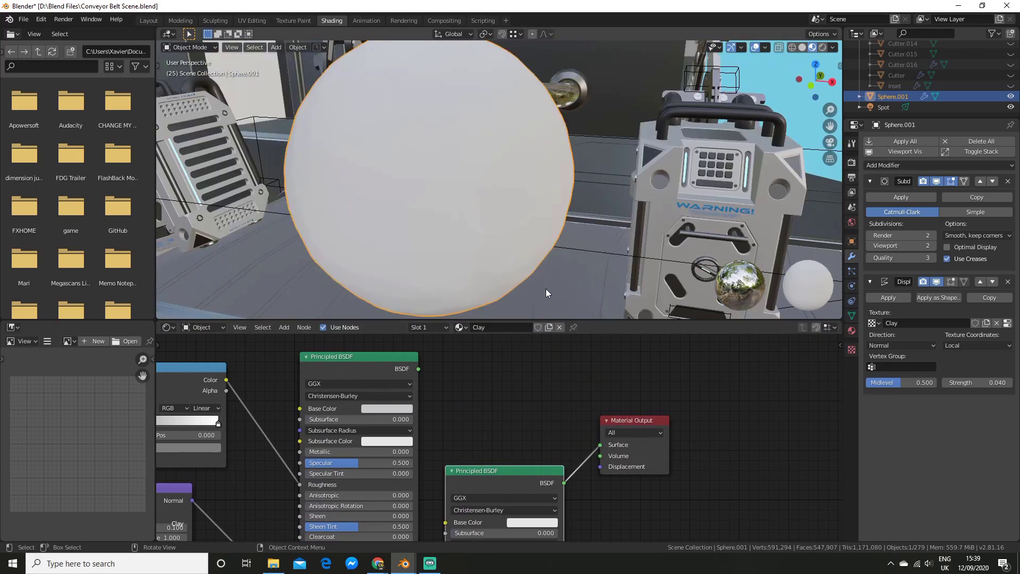
scroll(409, 218, down, 5)
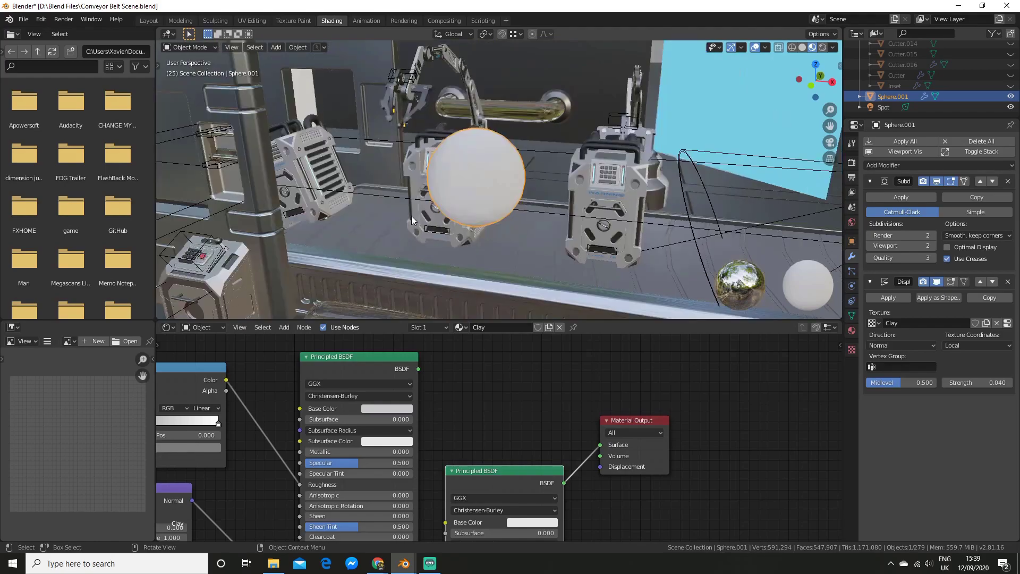
scroll(426, 209, up, 5)
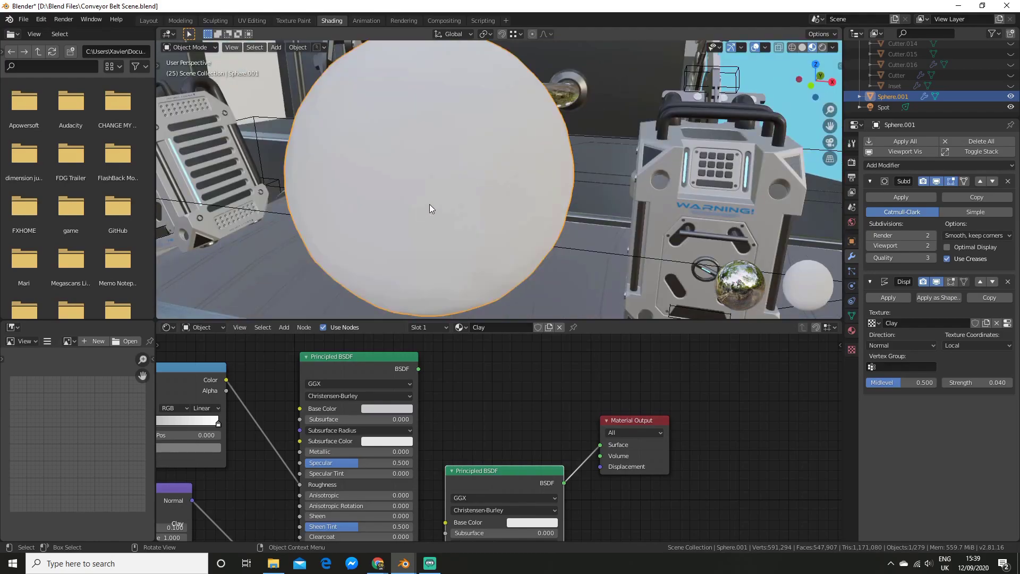
scroll(525, 376, down, 2)
middle_drag(531, 416, 724, 367)
scroll(430, 394, up, 2)
middle_drag(385, 352, 444, 394)
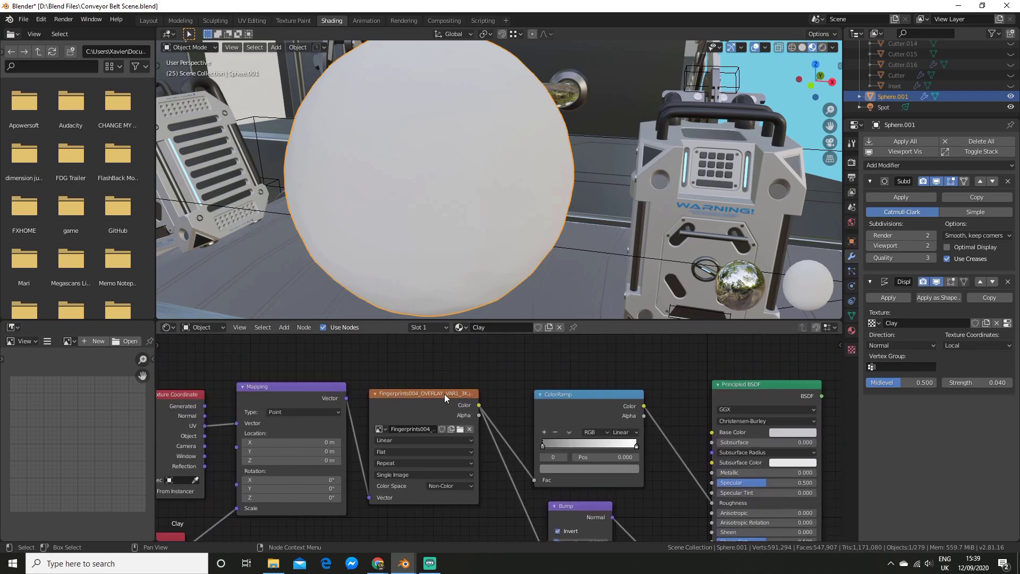
click(428, 394)
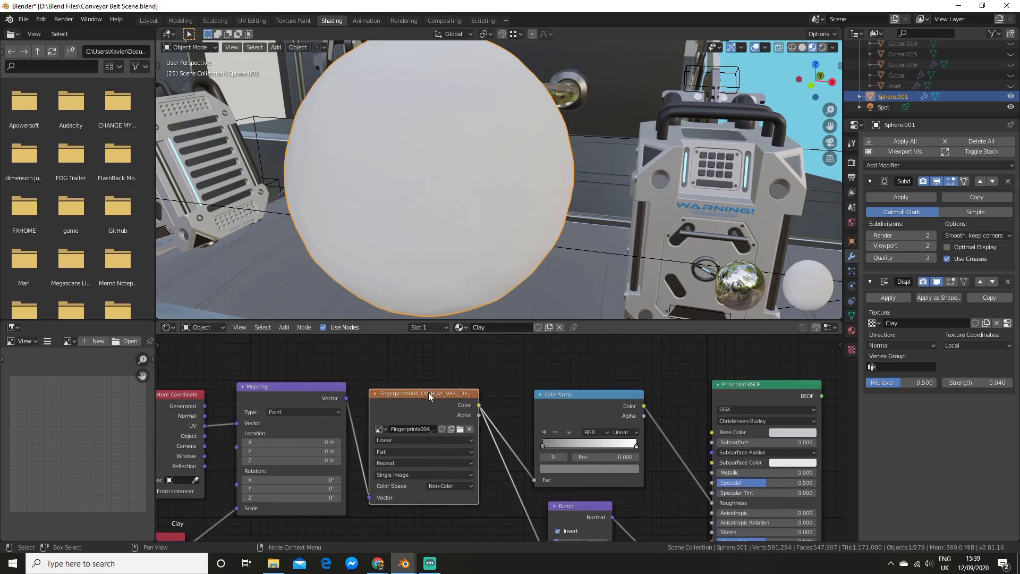
Inspect the ColorRamp, Bump (strength 0.100) and Principled BSDF nodes
scroll(509, 385, down, 2)
scroll(522, 375, up, 2)
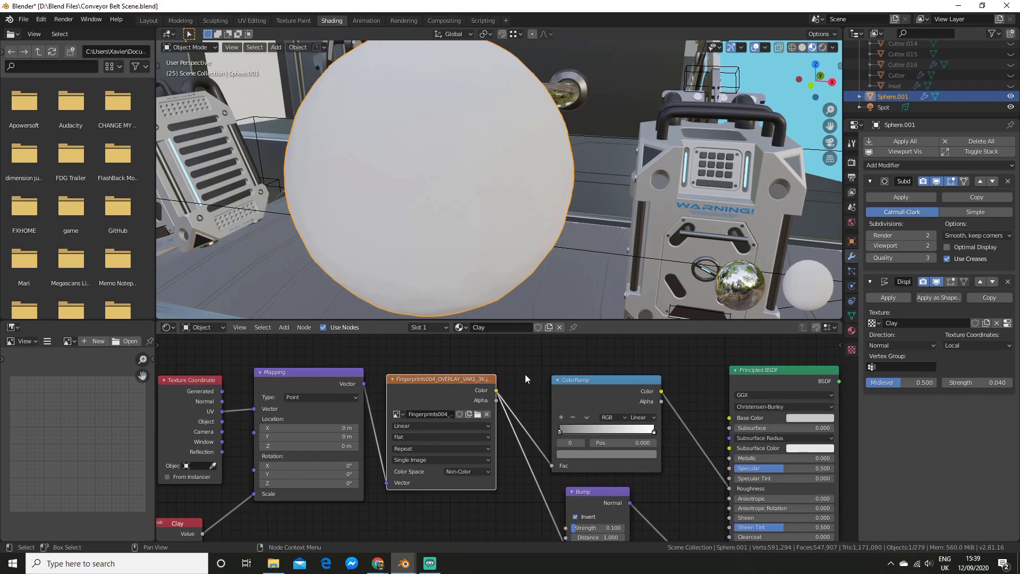
scroll(525, 374, down, 2)
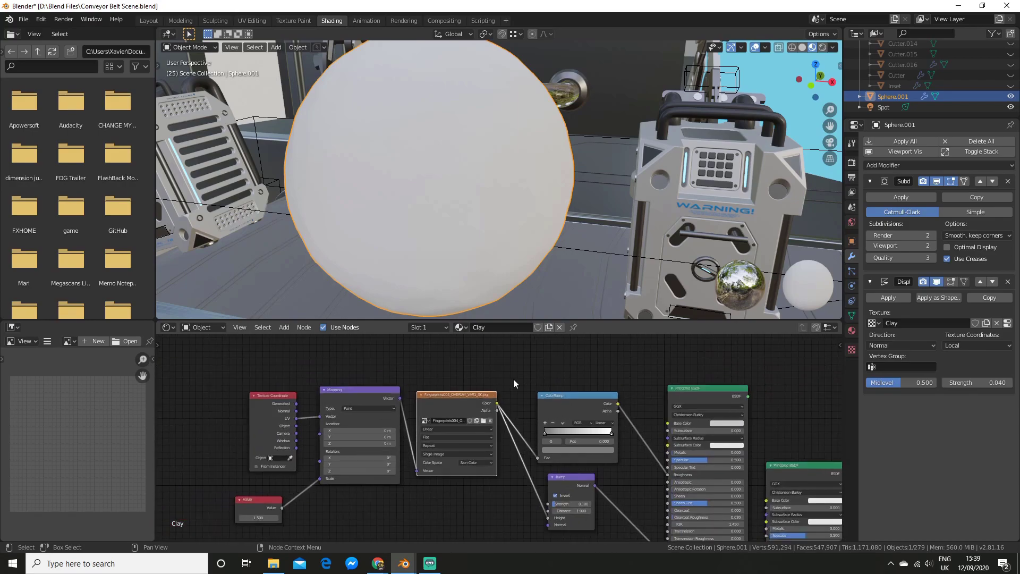
scroll(514, 379, up, 1)
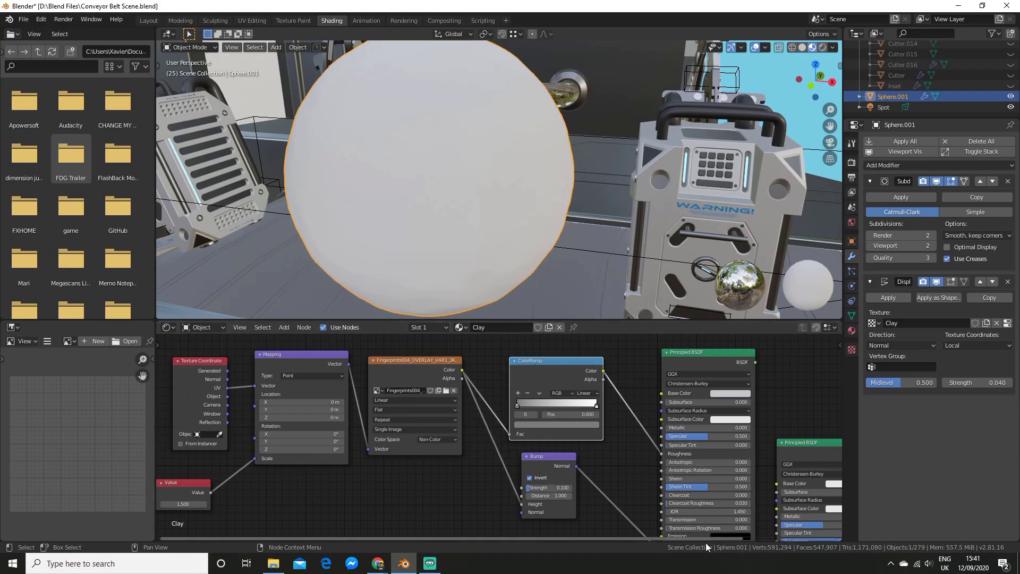
scroll(594, 413, up, 4)
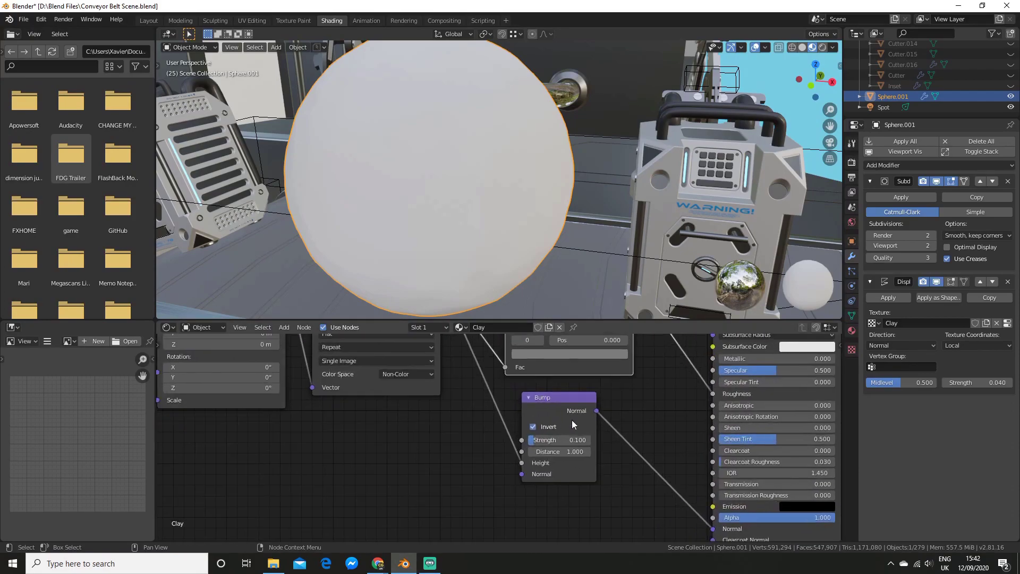
middle_drag(627, 337, 543, 359)
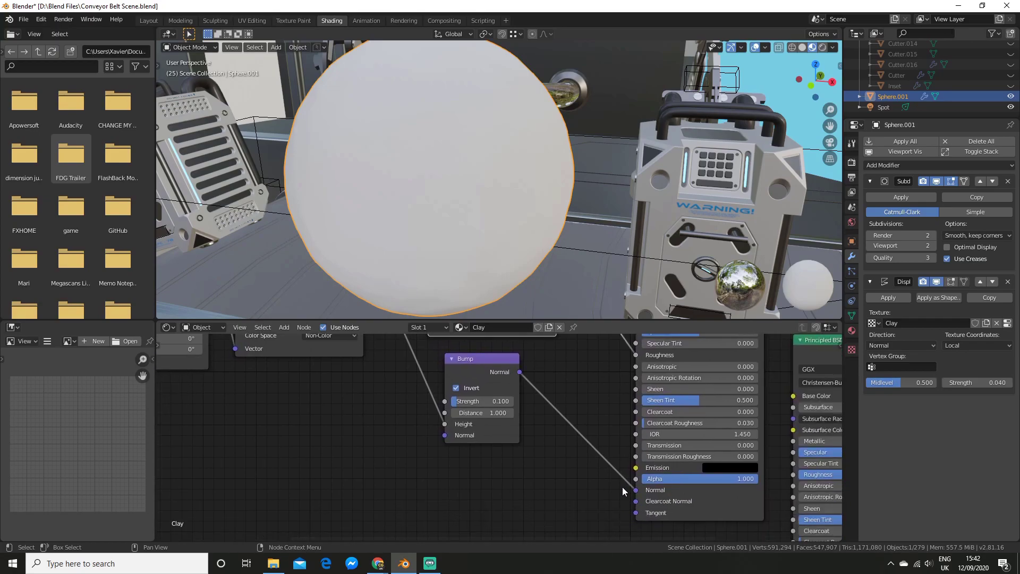
scroll(596, 452, down, 3)
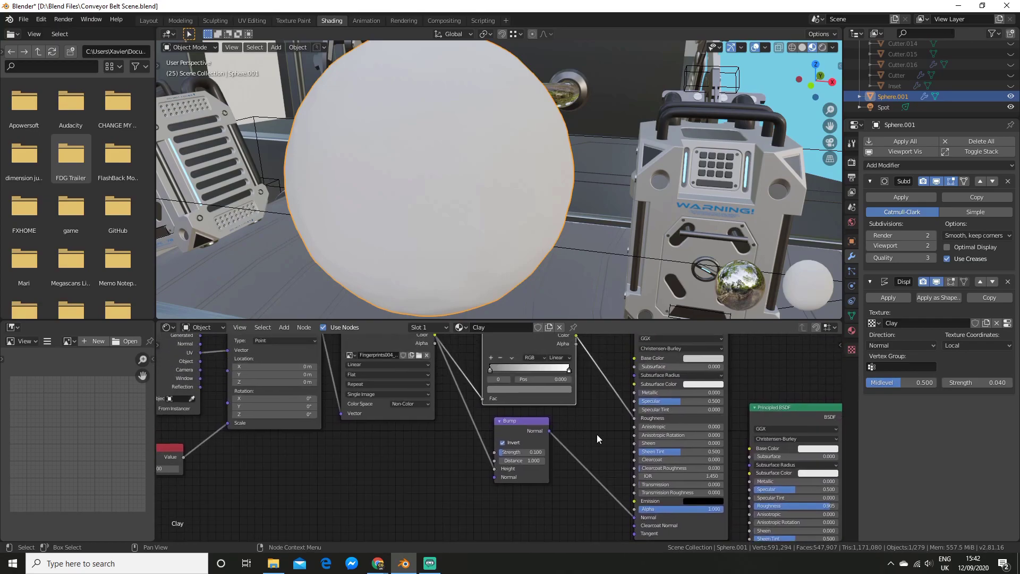
scroll(595, 433, down, 1)
middle_drag(594, 430, 510, 430)
scroll(620, 444, up, 2)
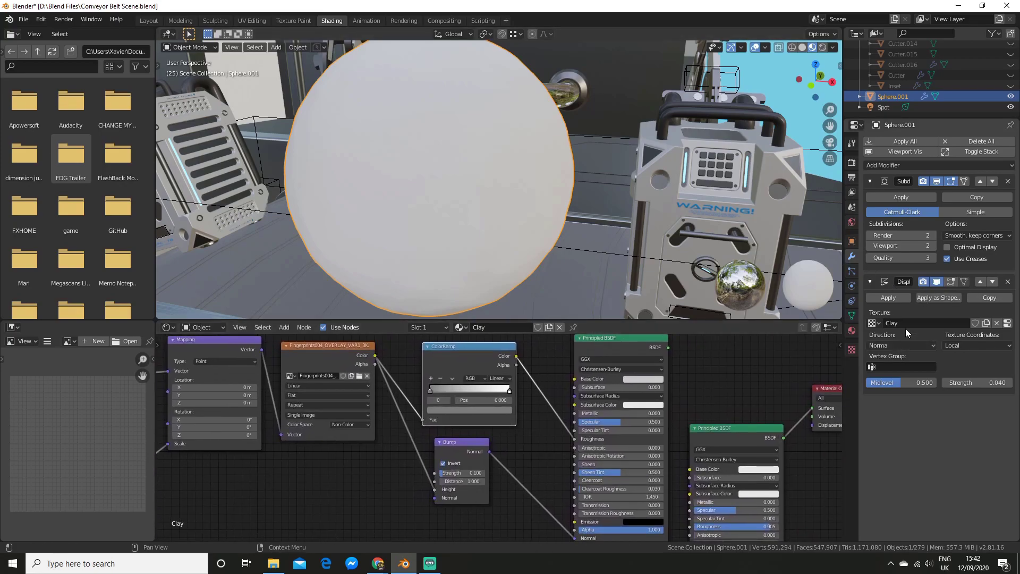
Show the Clay displacement texture's Clouds settings and bring the Texture Coordinate and Value nodes into view
click(851, 349)
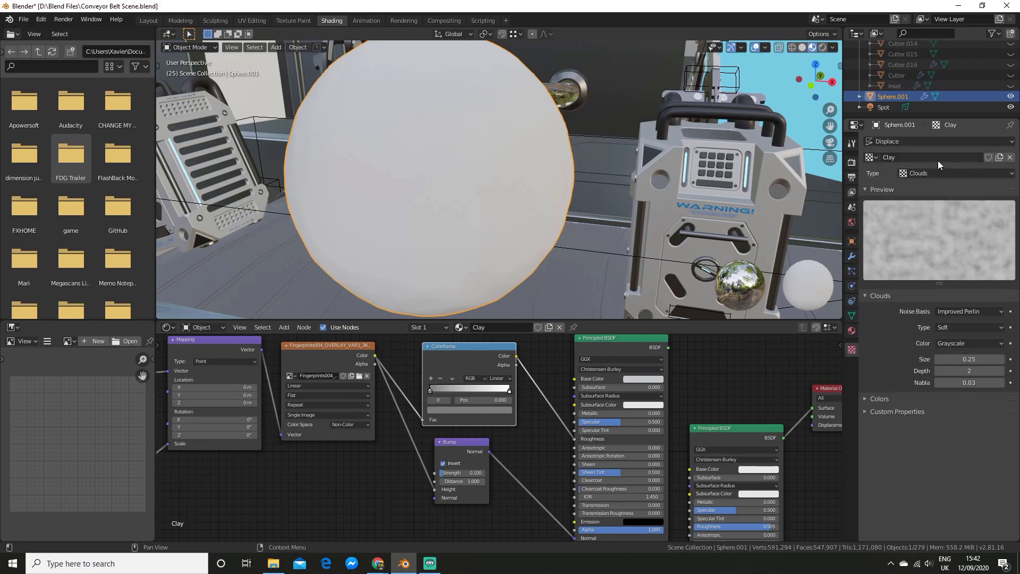
middle_drag(298, 478, 467, 478)
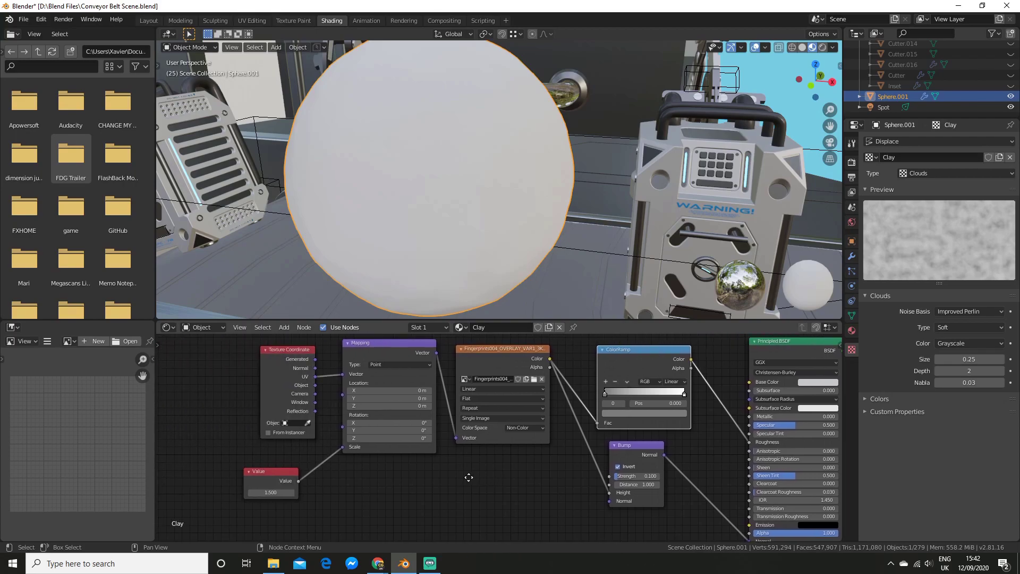
scroll(478, 486, up, 2)
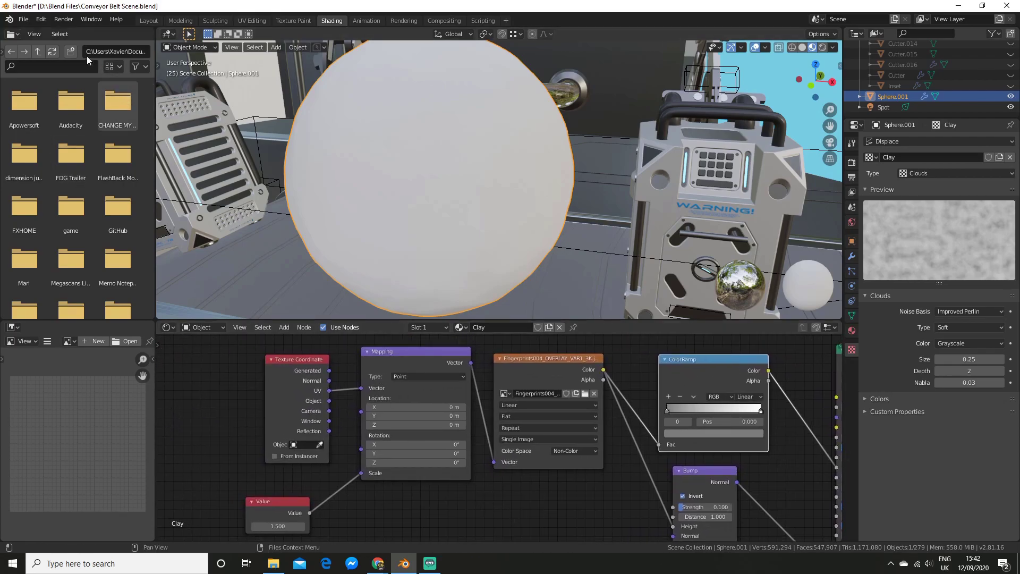
Check the Preferences add-ons filtered by 'node', close Preferences, and select the Fingerprints texture node
click(42, 20)
click(66, 170)
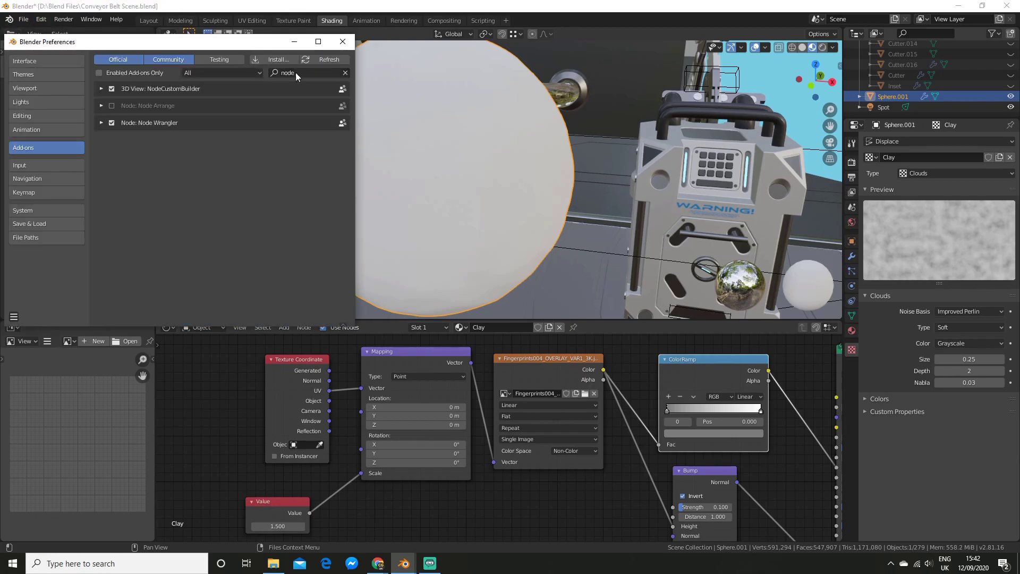
click(340, 42)
click(549, 358)
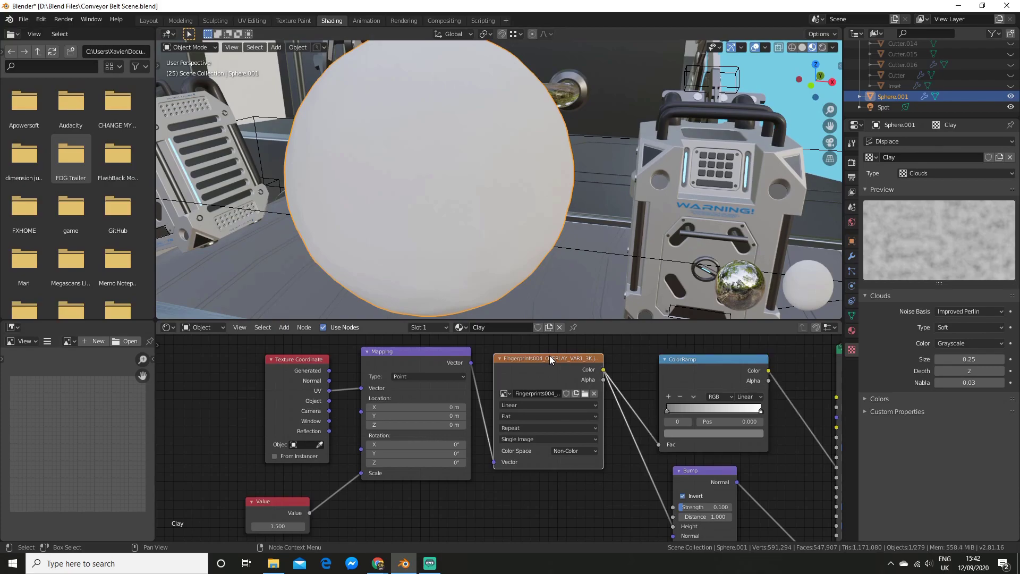
scroll(441, 368, up, 1)
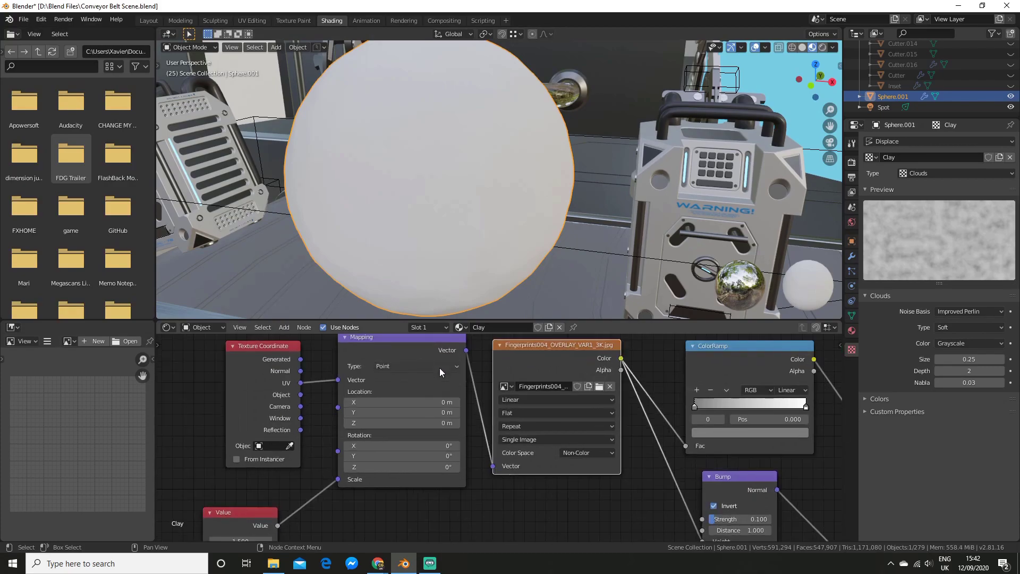
Inspect the Mapping, Texture Coordinate and 1.500 Value nodes, then save the blend file
click(399, 340)
click(271, 348)
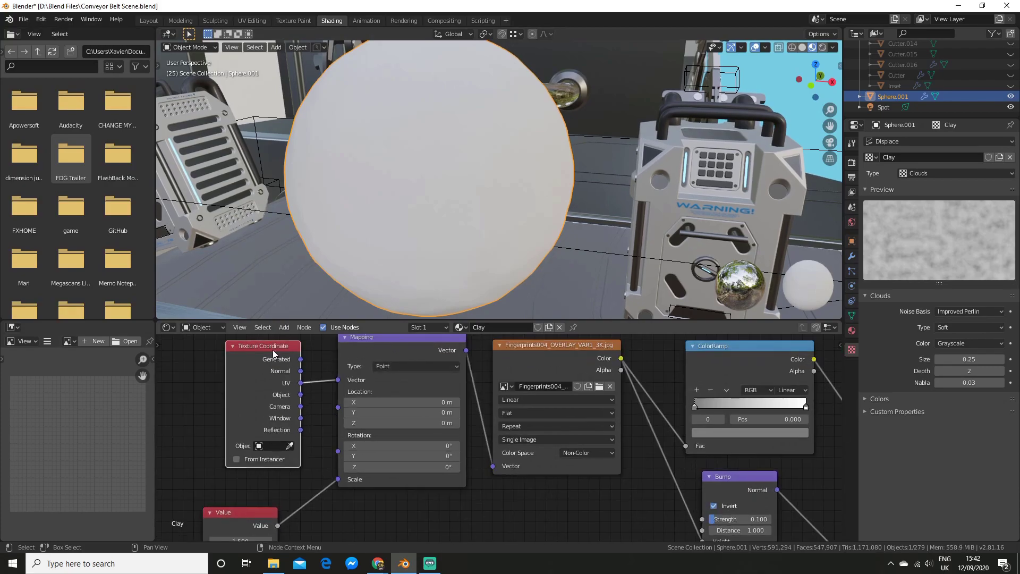
scroll(375, 494, down, 2)
middle_drag(375, 493, 468, 438)
scroll(395, 435, up, 2)
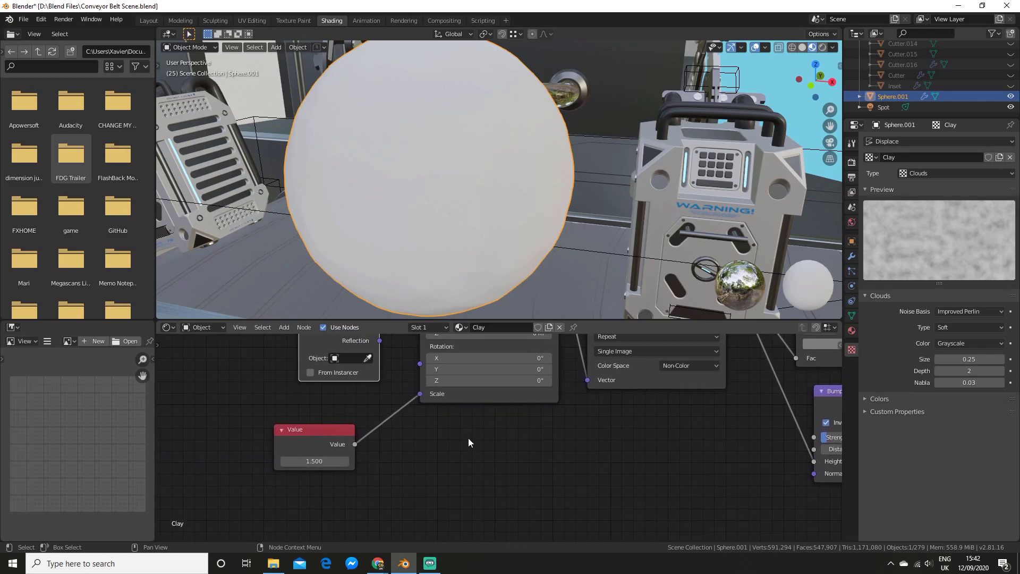
key(ctrl+s)
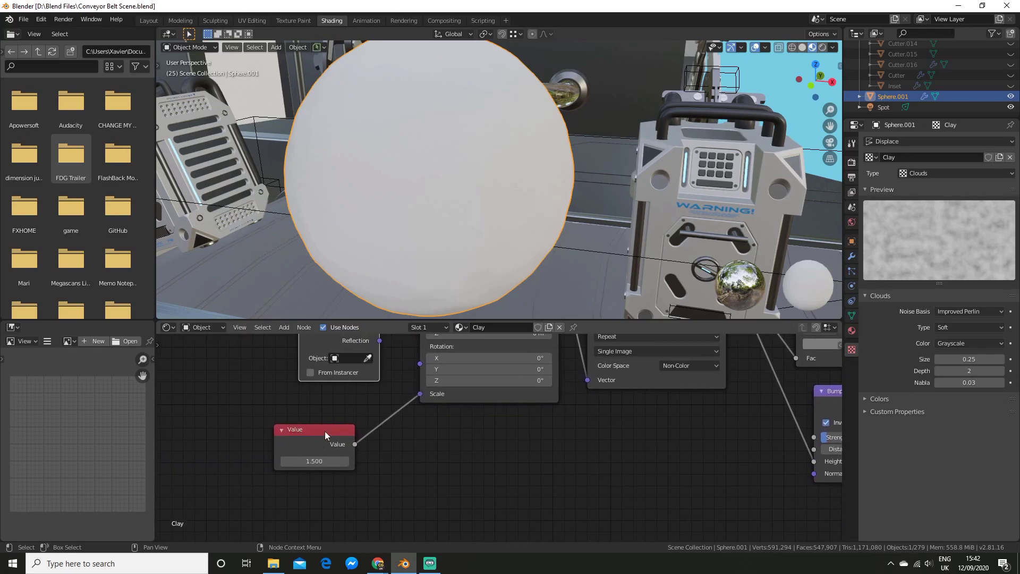
Disconnect the lower BSDF and link the fingerprint-textured upper Principled BSDF to Material Output Surface
scroll(479, 449, down, 3)
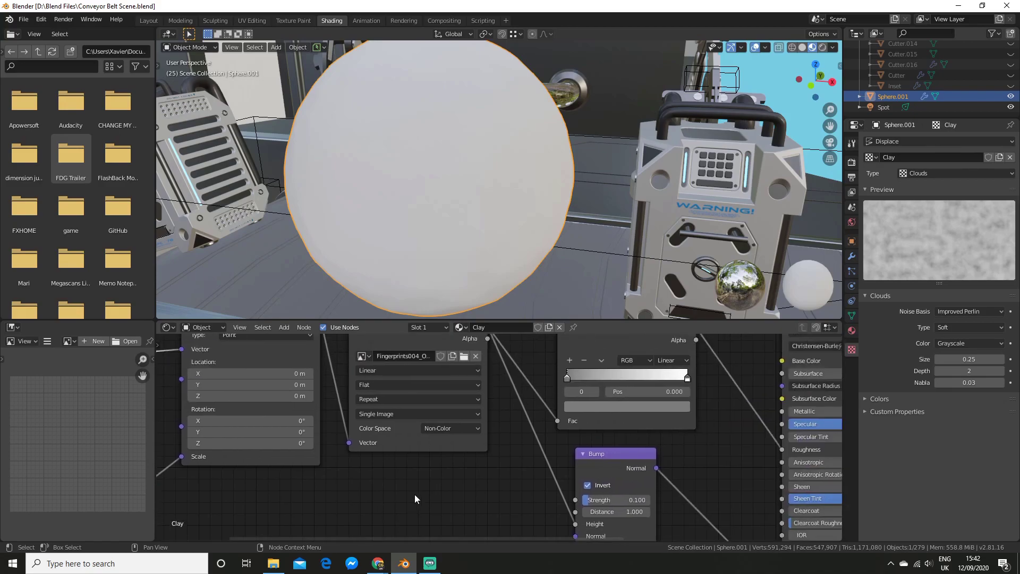
scroll(602, 437, up, 2)
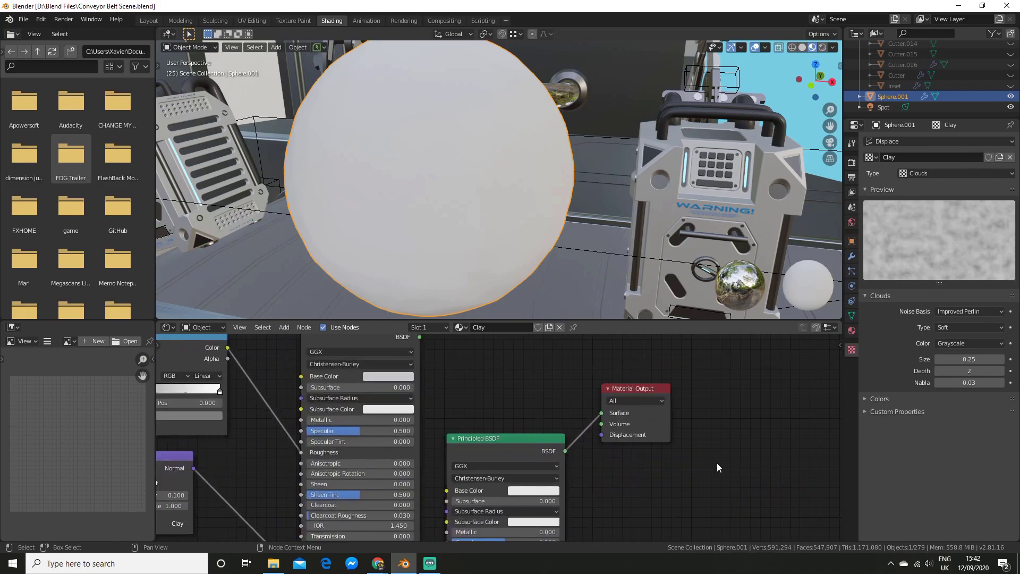
middle_drag(721, 468, 596, 481)
drag(604, 451, 558, 463)
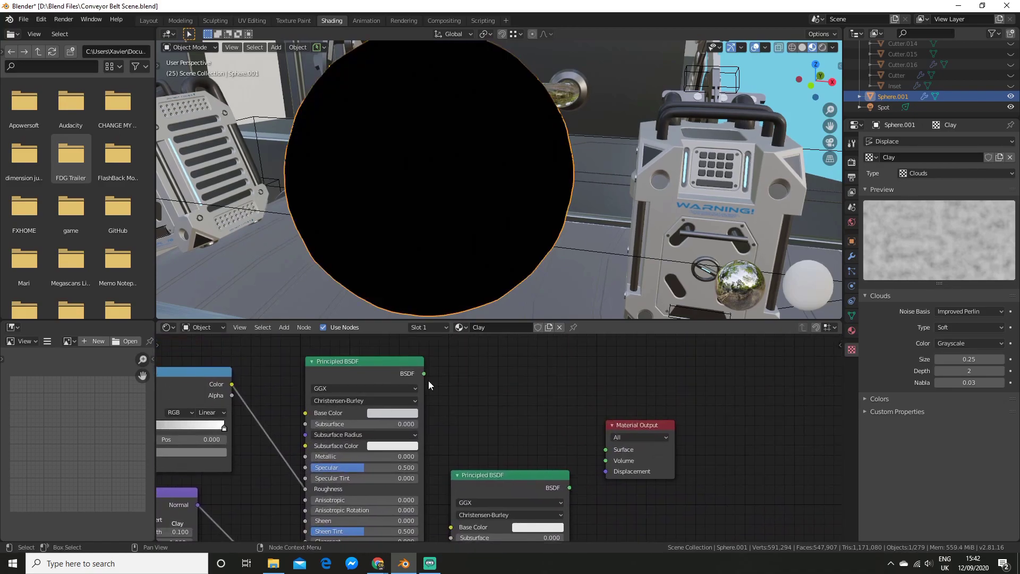
drag(423, 373, 606, 450)
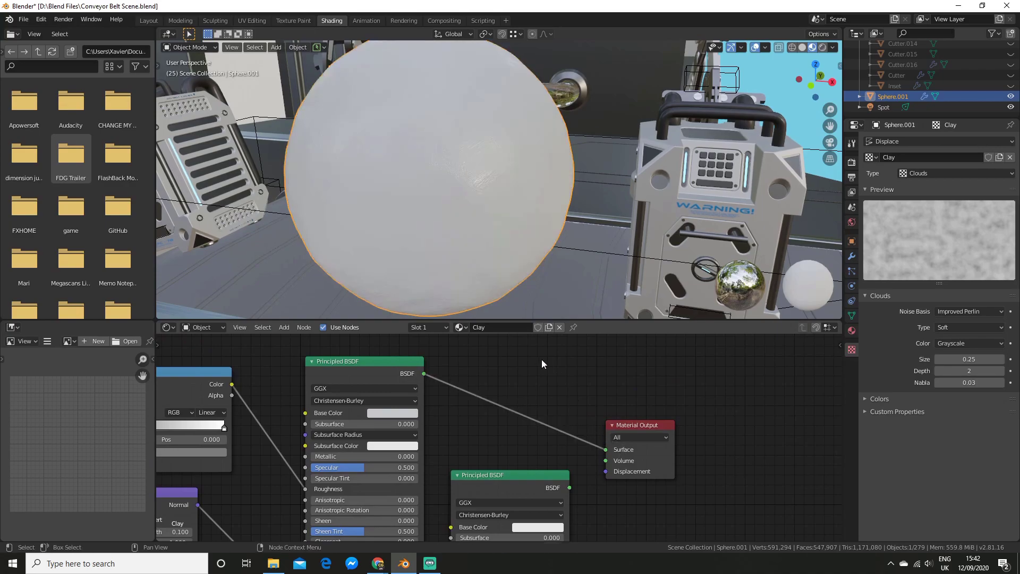
middle_drag(491, 233, 495, 239)
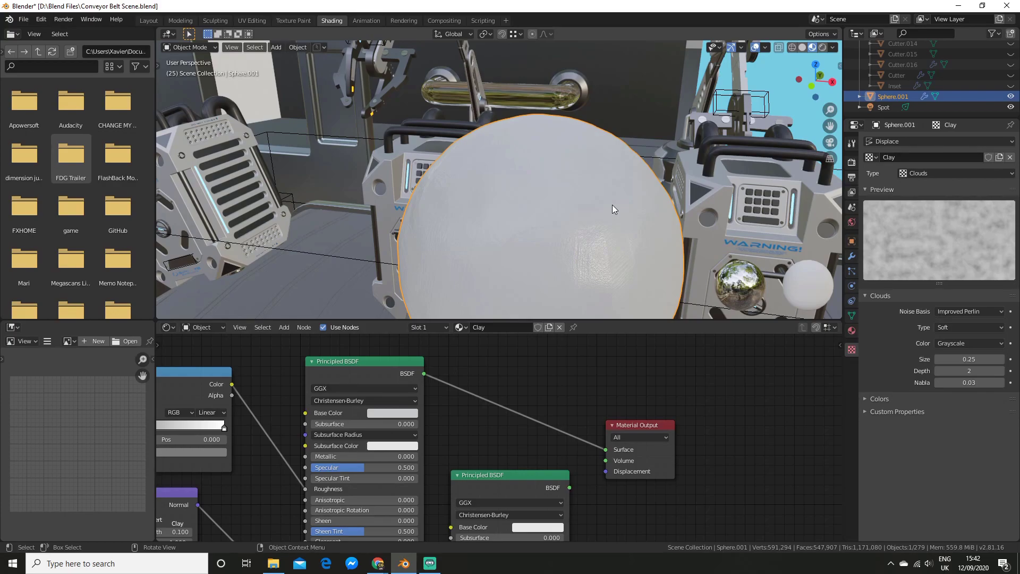
In the View Layer Override panel, set Material Override to Clay, leaving override samples at 0
mouse_move(614, 204)
middle_down()
mouse_move(603, 200)
mouse_move(618, 204)
middle_up()
click(851, 178)
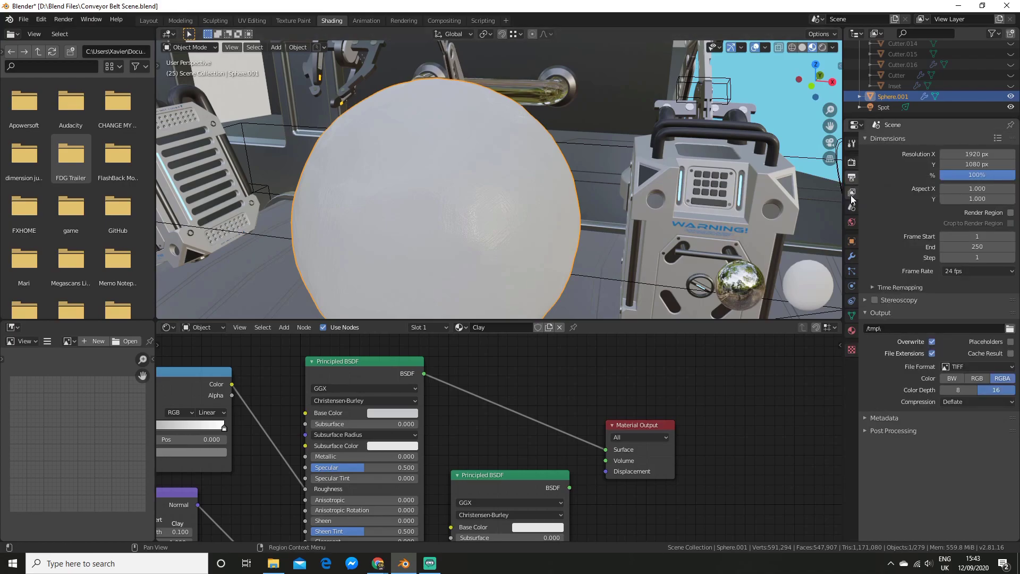
click(851, 192)
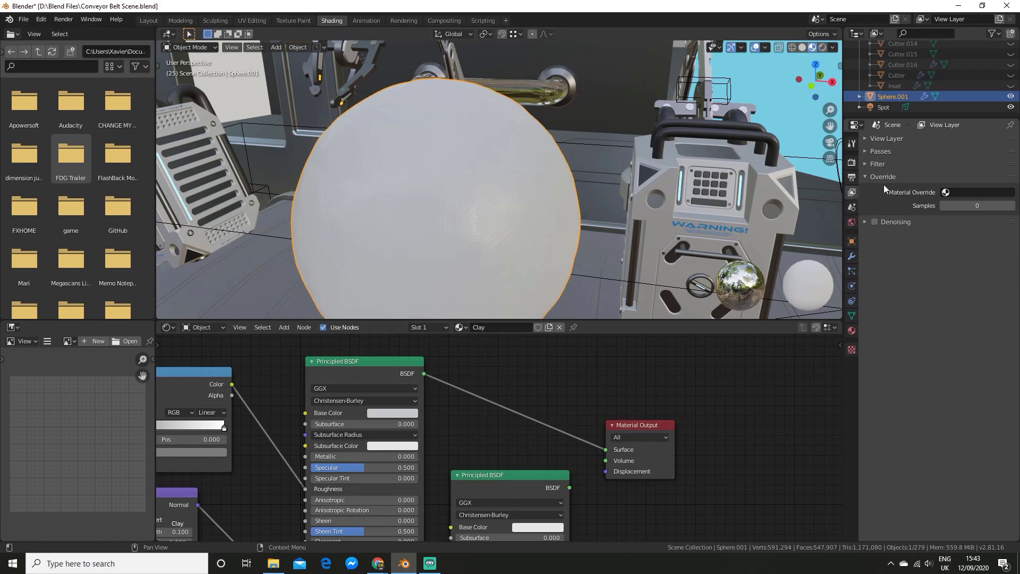
click(866, 176)
click(866, 177)
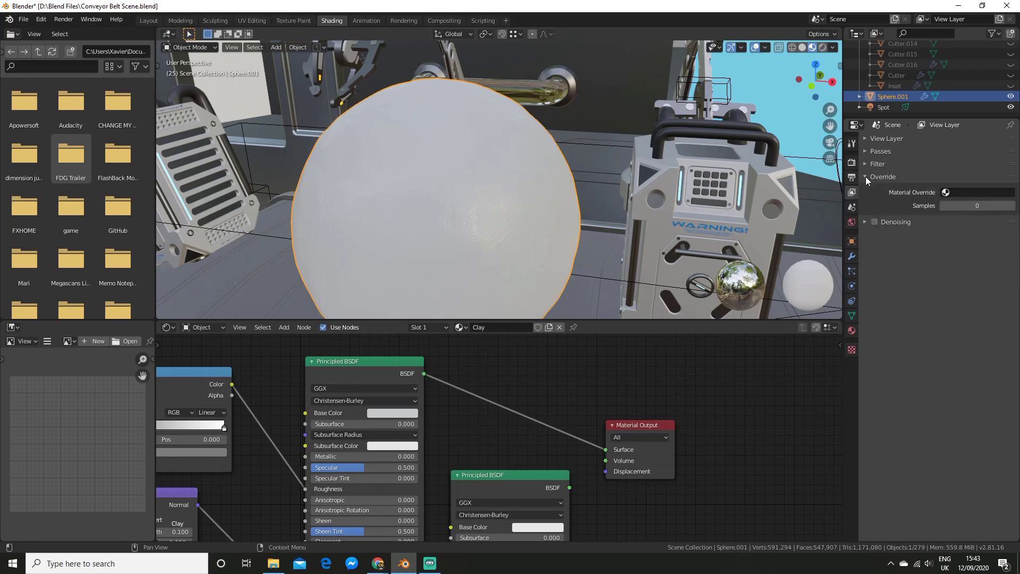
click(968, 192)
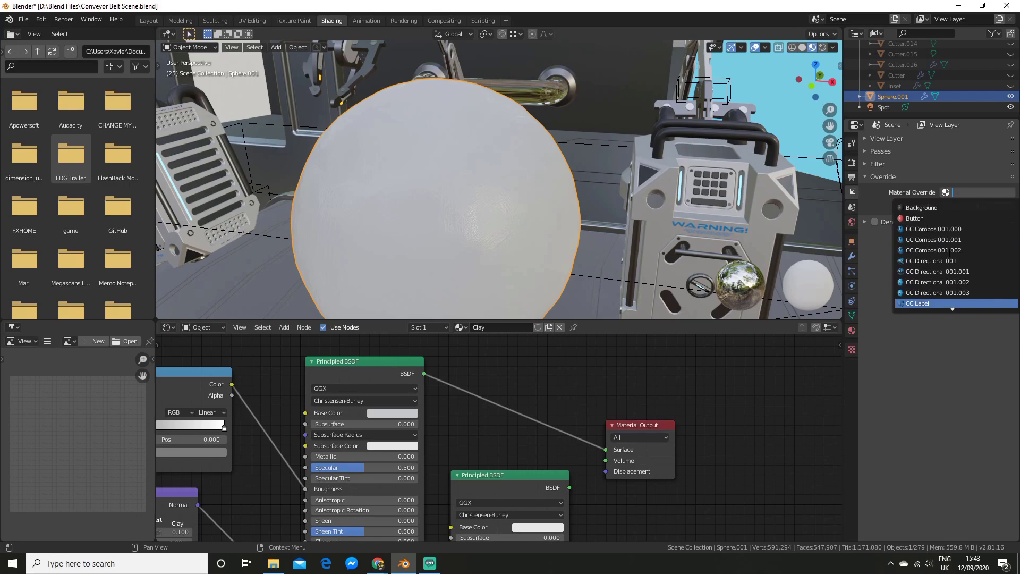
scroll(950, 251, down, 2)
click(934, 297)
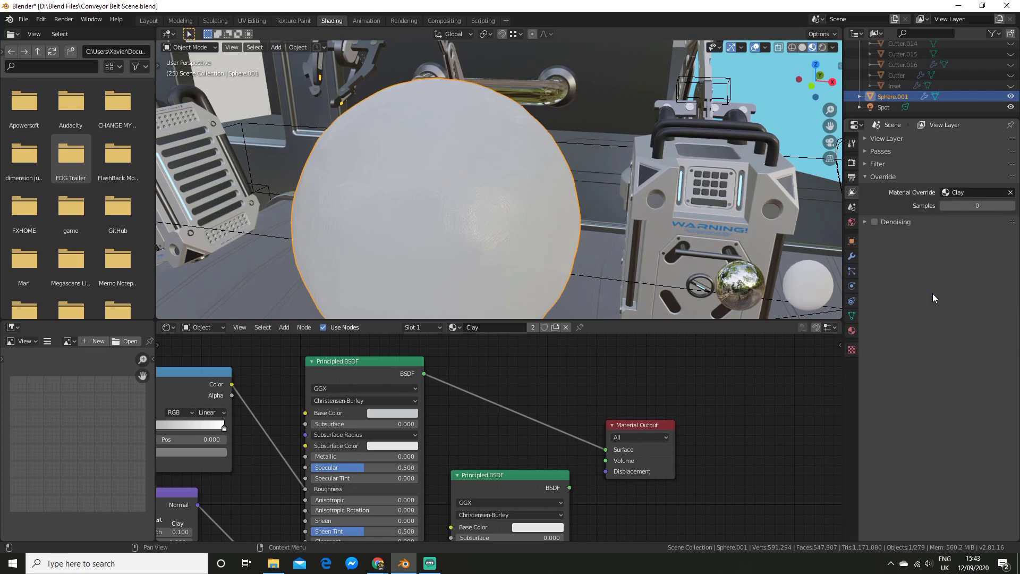
Zoom out to preview the whole conveyor scene in Rendered shading as clay, then clear the Material Override
scroll(633, 181, down, 6)
middle_drag(611, 176, 633, 179)
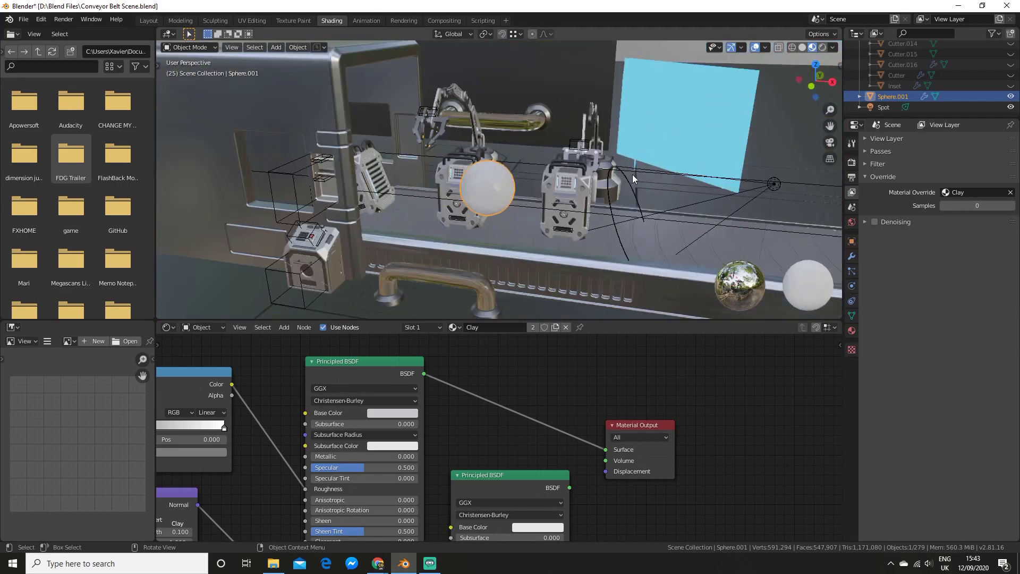
click(822, 47)
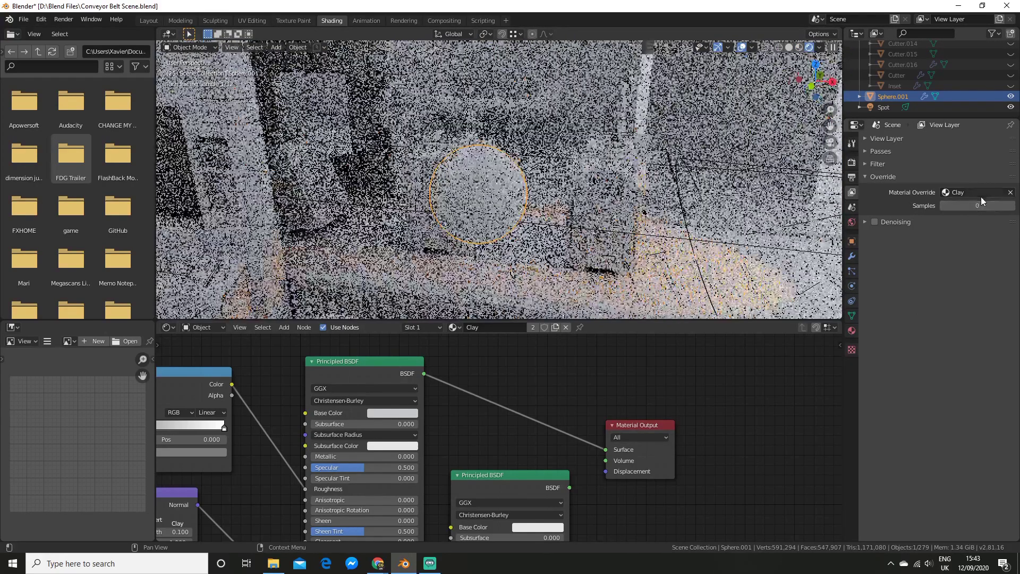
scroll(557, 237, down, 3)
scroll(557, 237, up, 3)
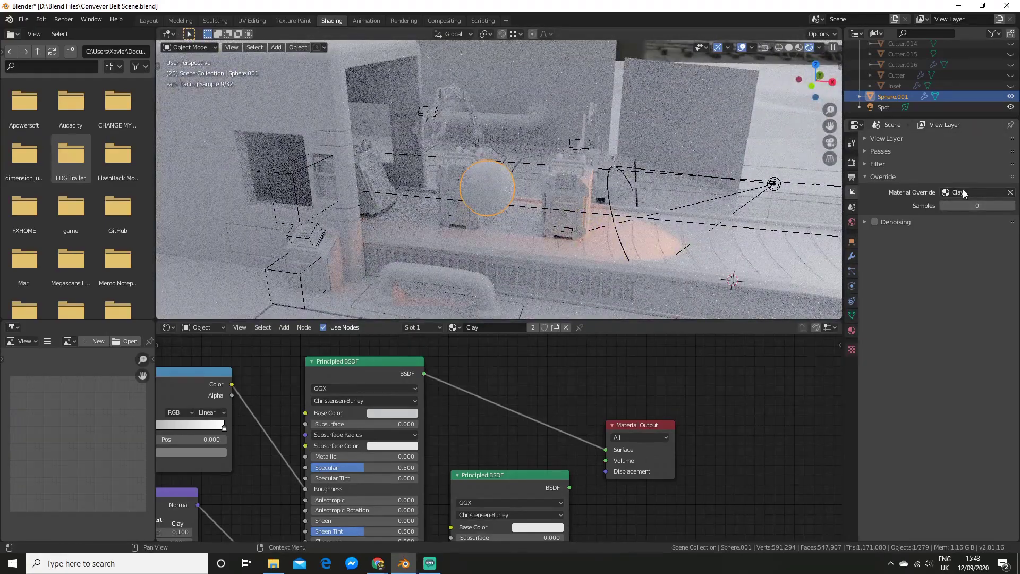
click(1010, 193)
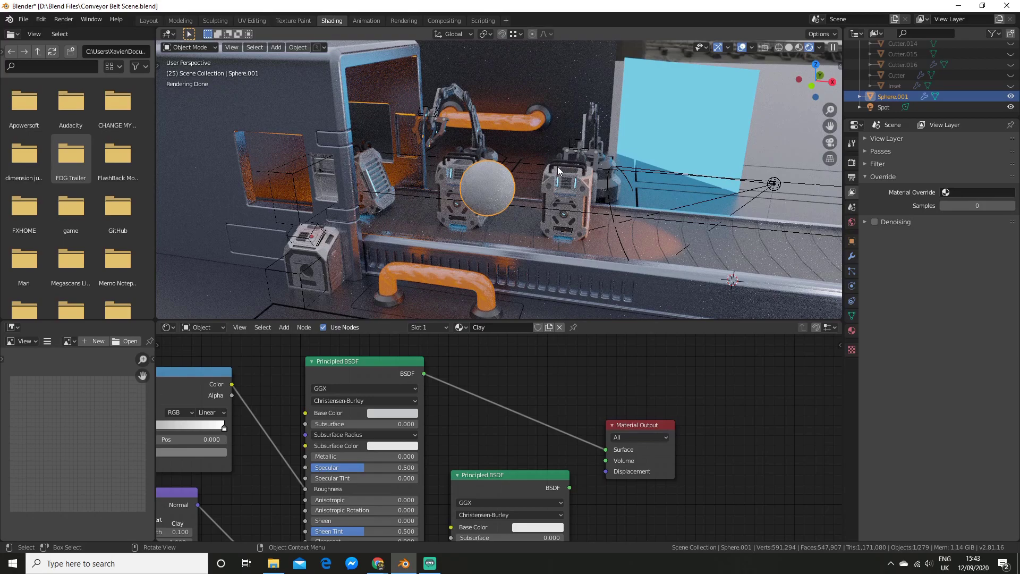
Save a numbered copy, Conveyor Belt Scene_01.blend, with PowerSave
click(323, 49)
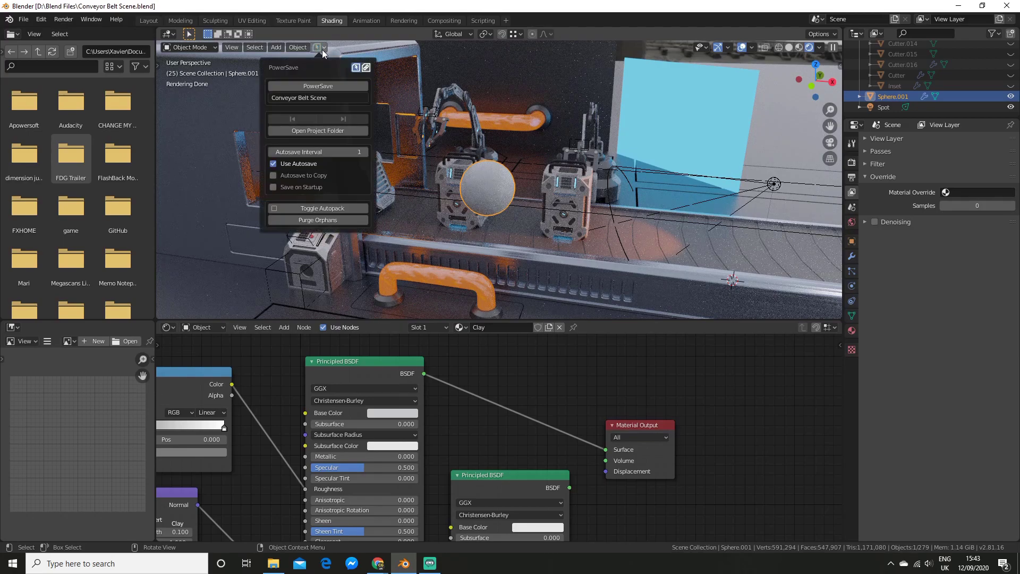
click(326, 84)
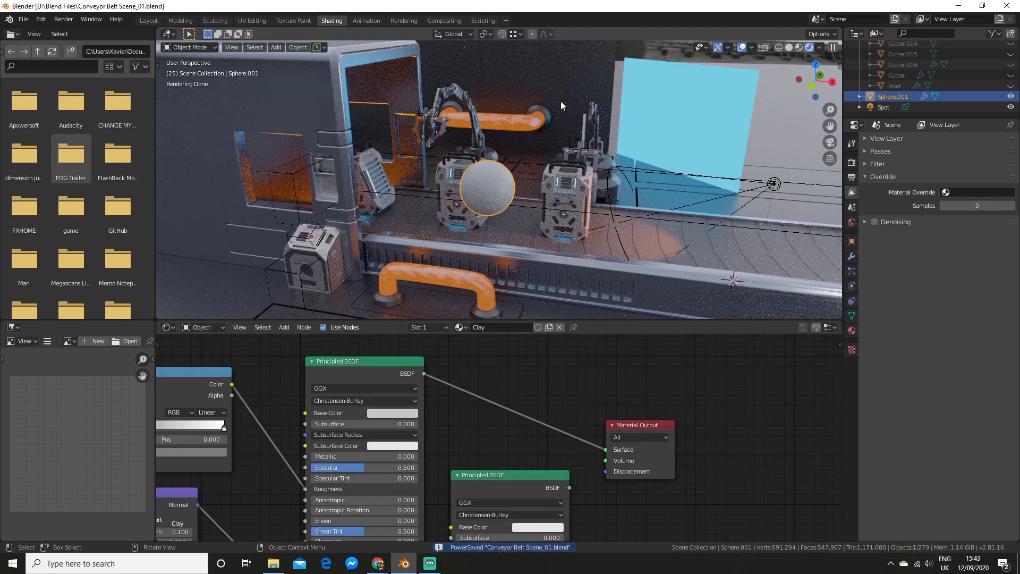
key(KP_8)
key(KP_8)
key(KP_8)
key(KP_8)
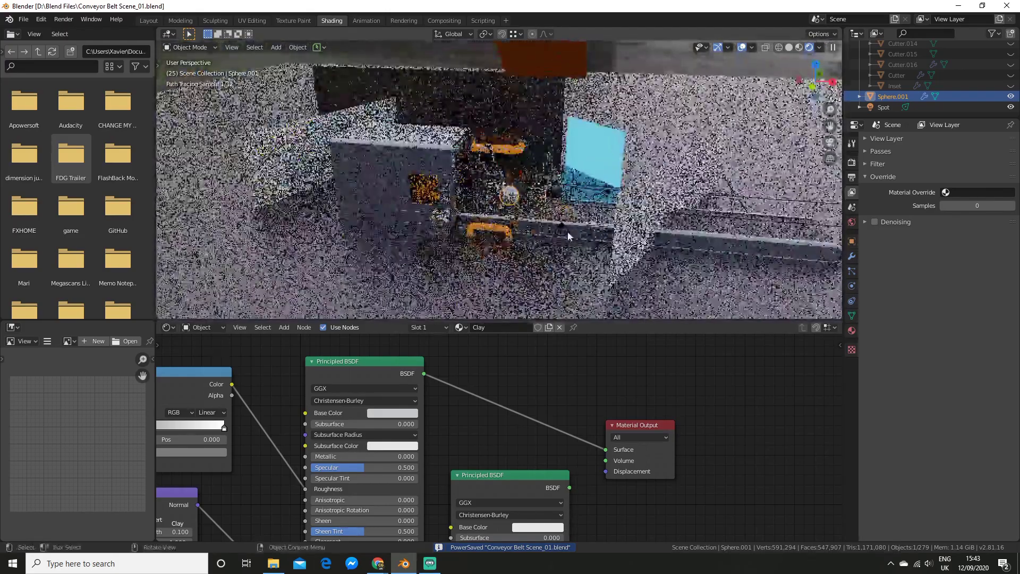
key(KP_2)
key(KP_2)
key(KP_2)
key(KP_8)
key(KP_8)
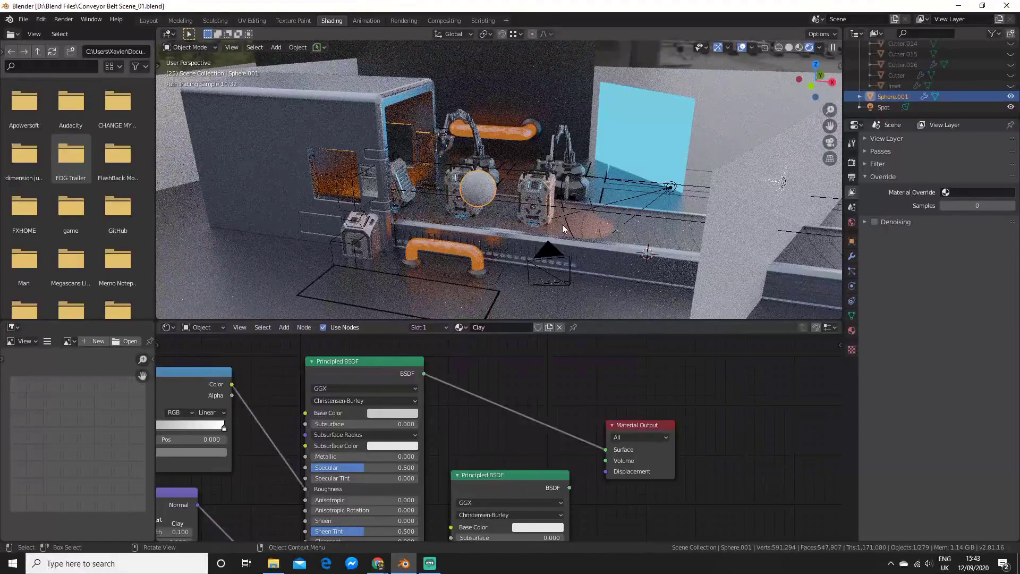
Select all objects and make the clay sphere the active object
key(a)
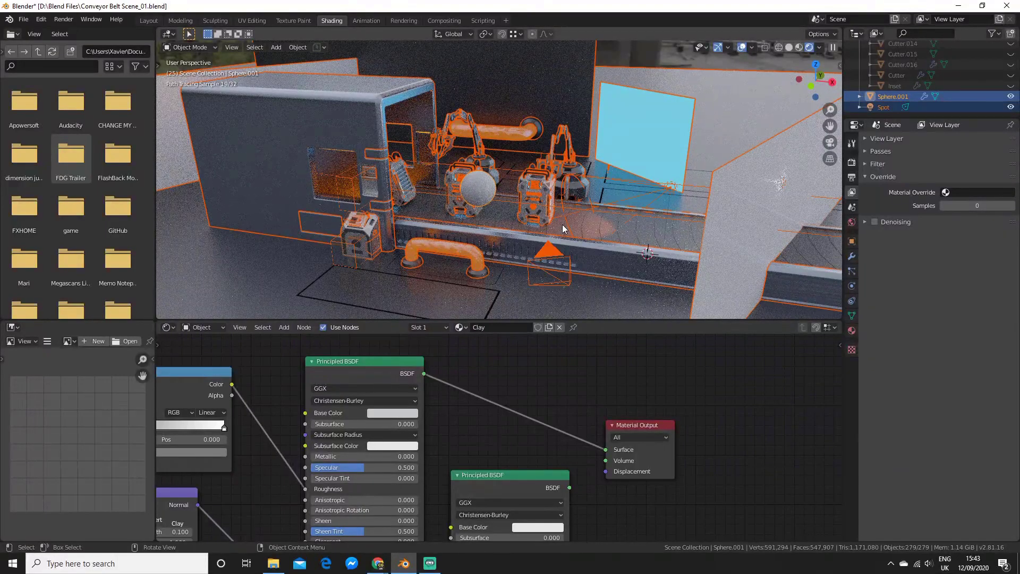
scroll(564, 228, up, 5)
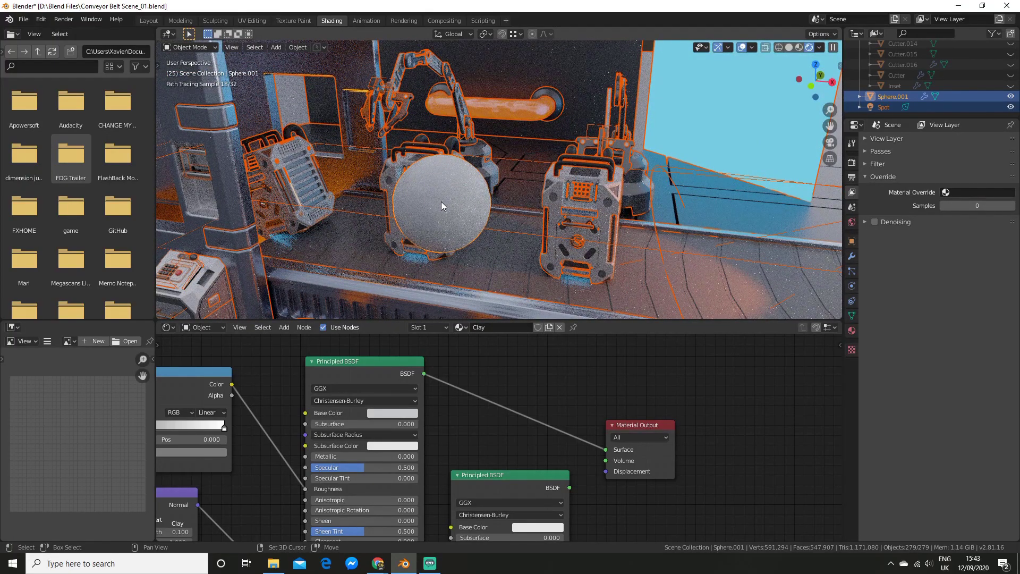
shift+click(441, 202)
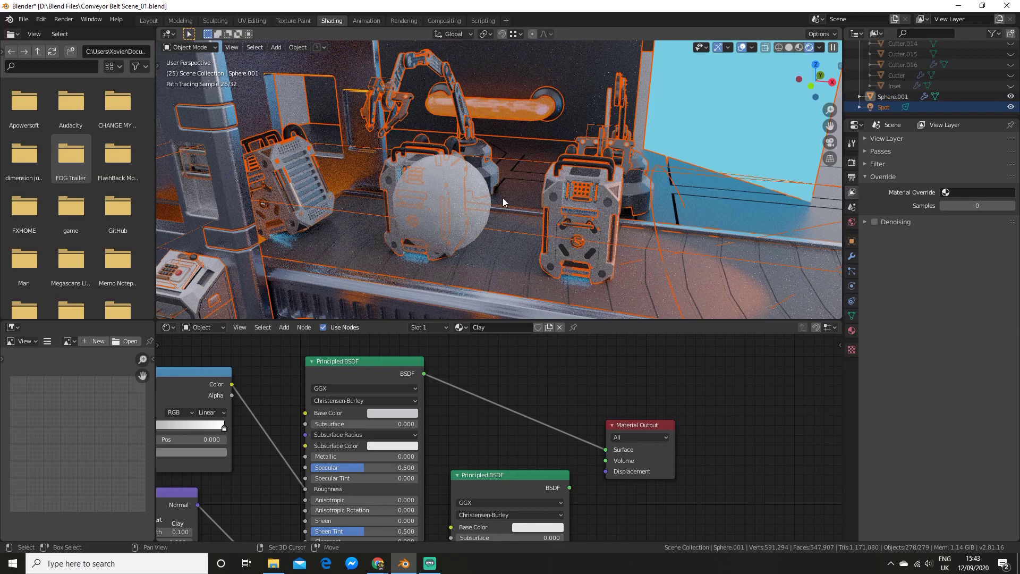
shift+click(475, 232)
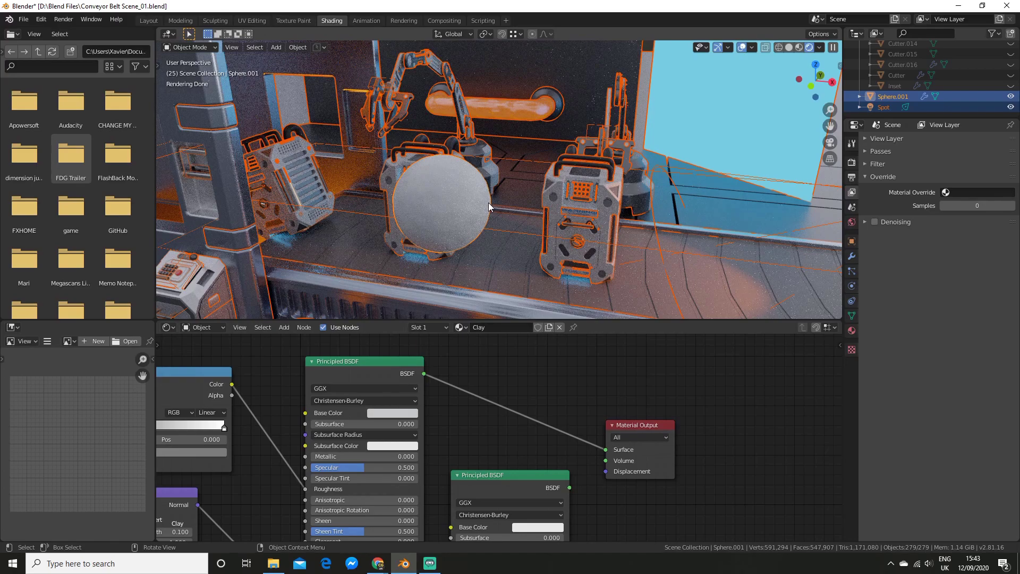
Copy the Clay material to all selected objects, giving it 276 users
click(852, 330)
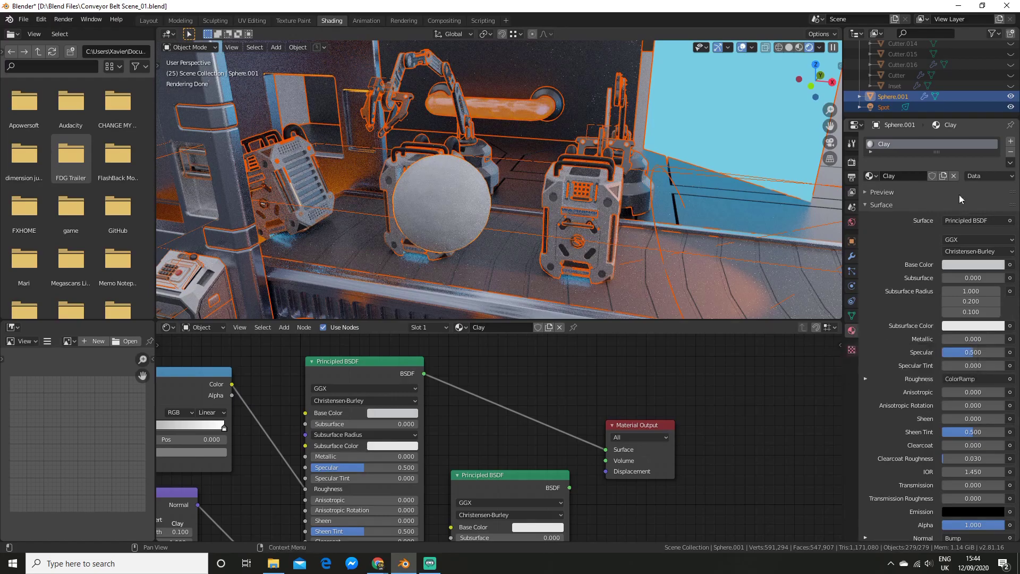
click(1011, 165)
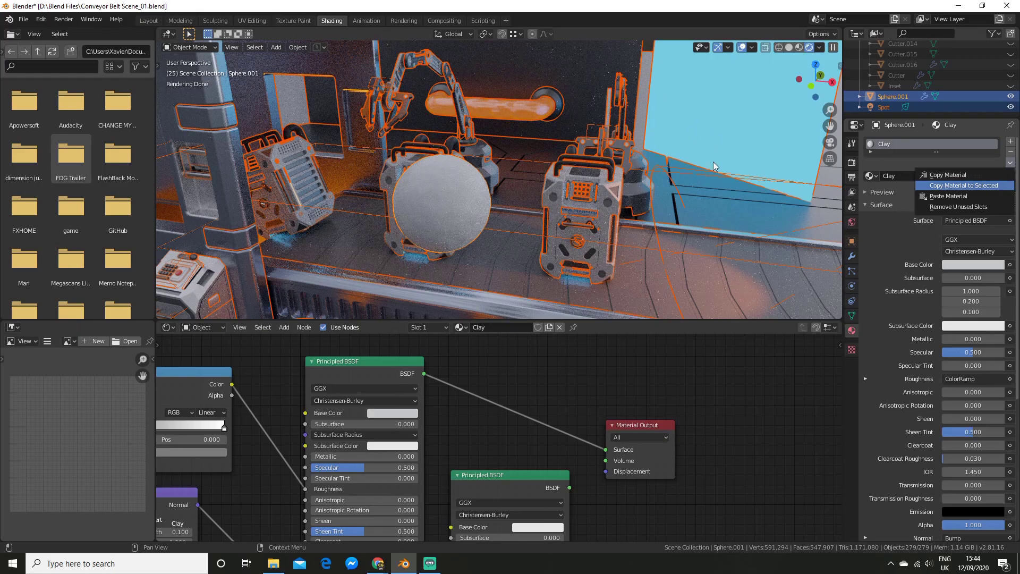
key(Return)
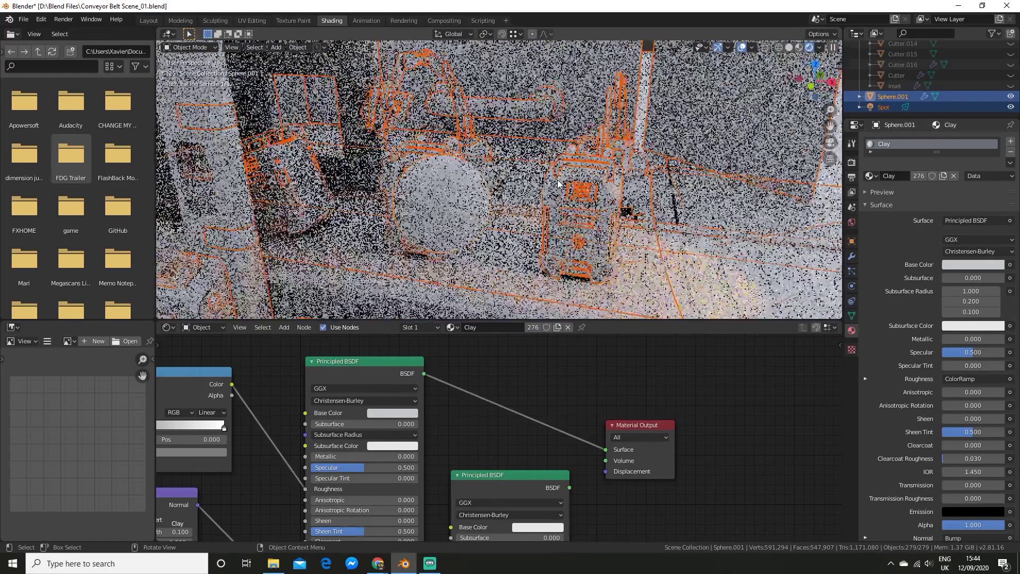
scroll(561, 185, up, 5)
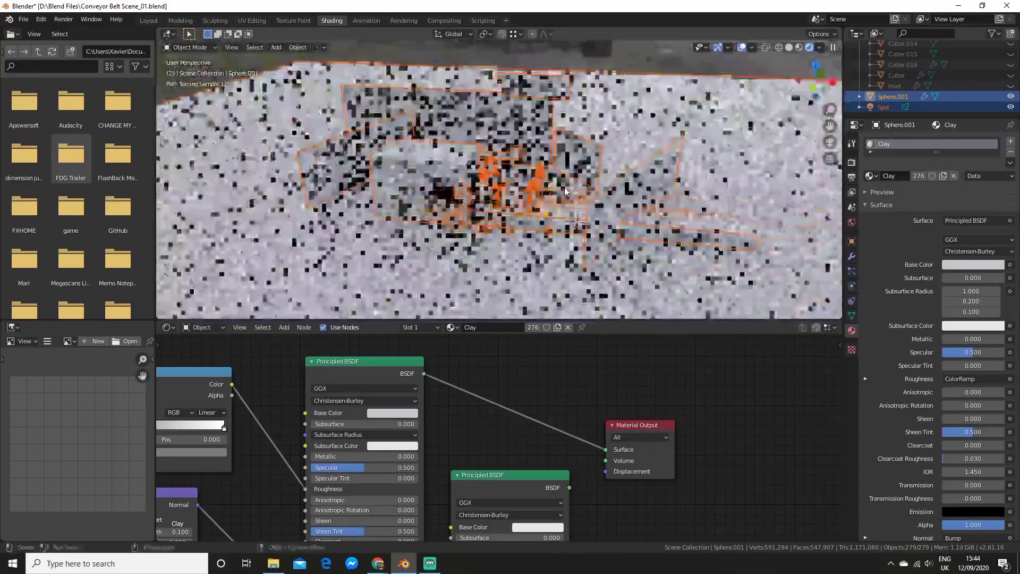
scroll(558, 187, down, 5)
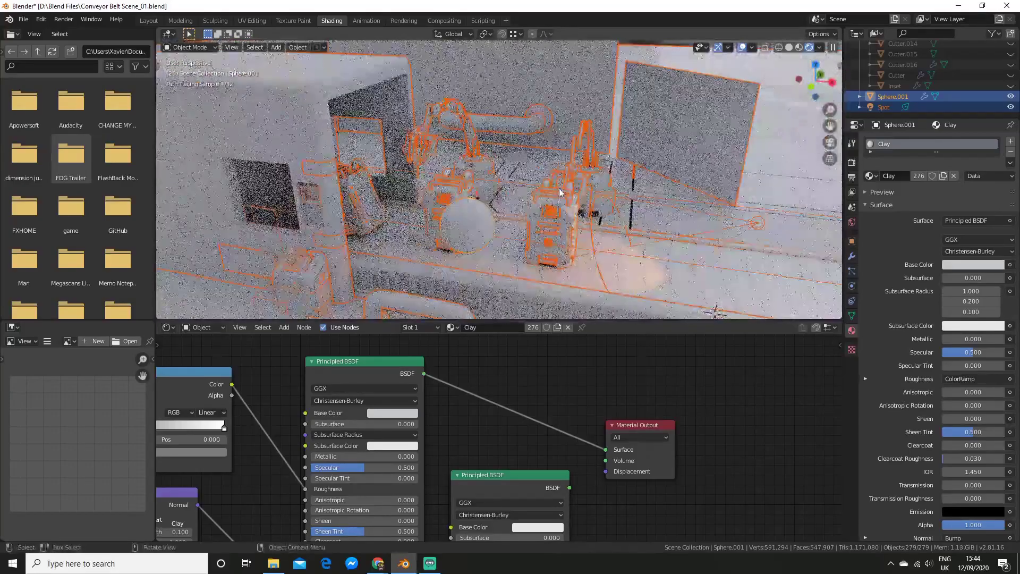
scroll(578, 190, up, 2)
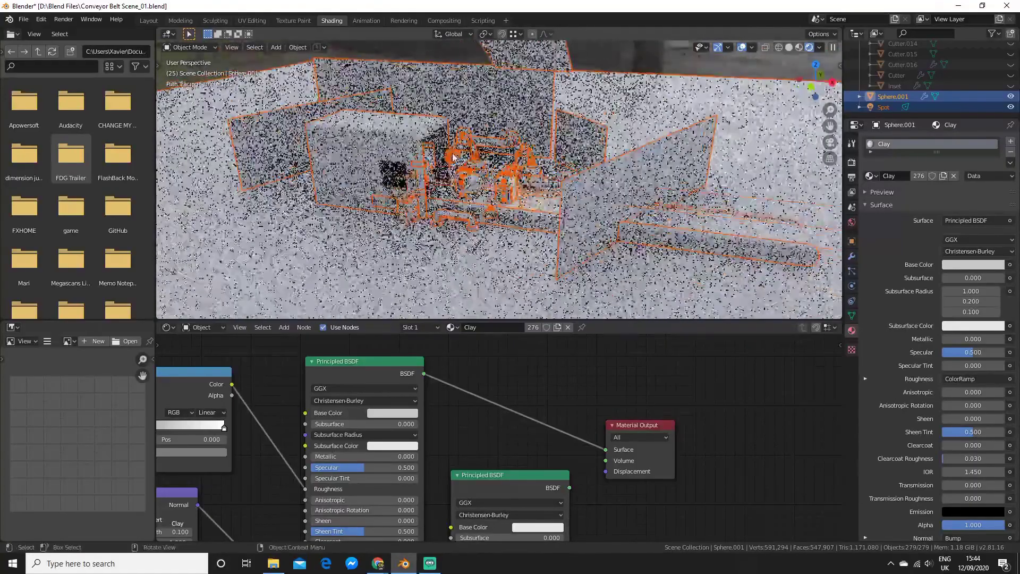
Select the upright plane Plane.014, frame it with Numpad period, and orbit around it
click(591, 198)
key(KP_Decimal)
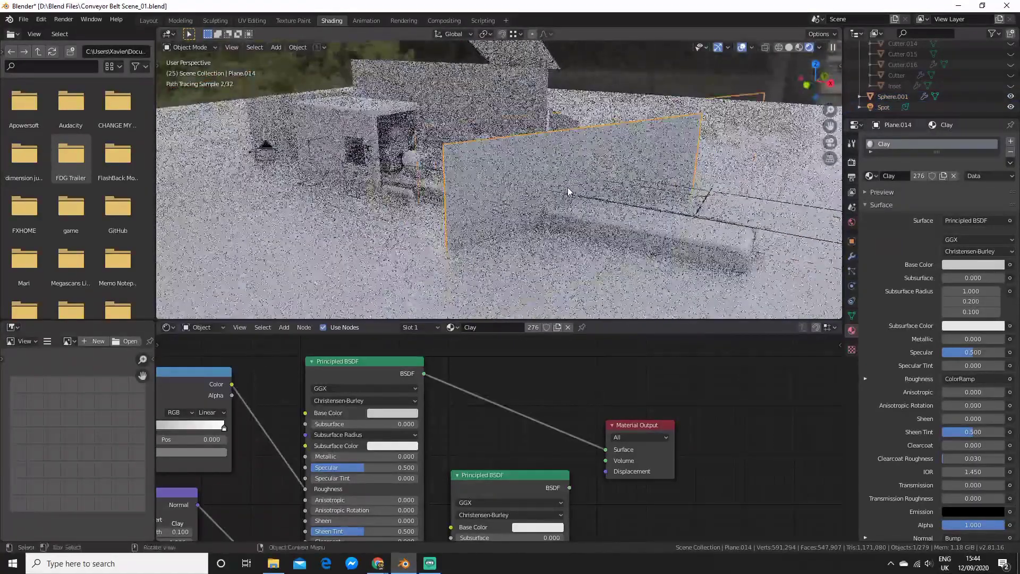
mouse_move(829, 159)
middle_down()
mouse_move(774, 171)
mouse_move(615, 166)
middle_up()
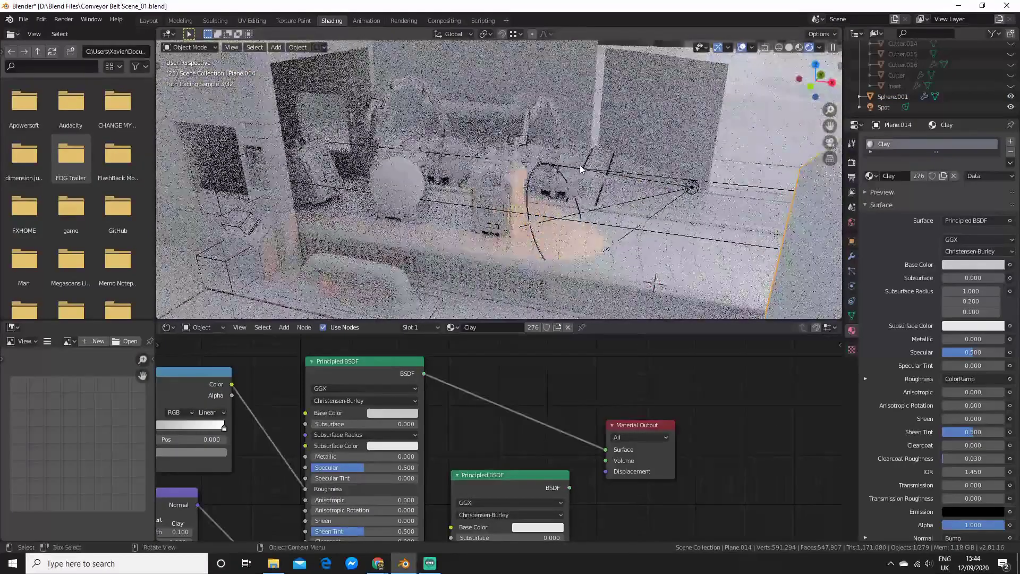